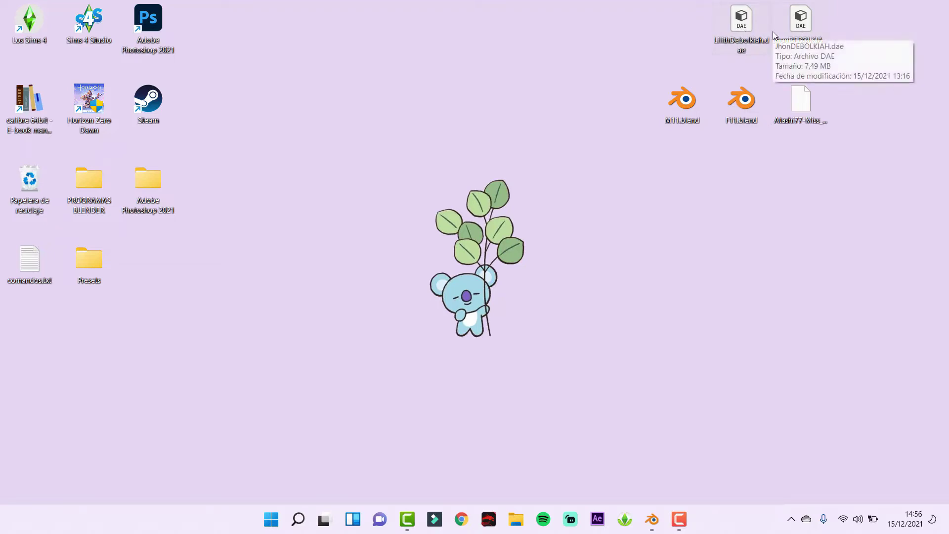
Select the JhonDEBOLKIAH.dae and LilithDebolkiah.dae files on the desktop, then clear the selection
click(799, 33)
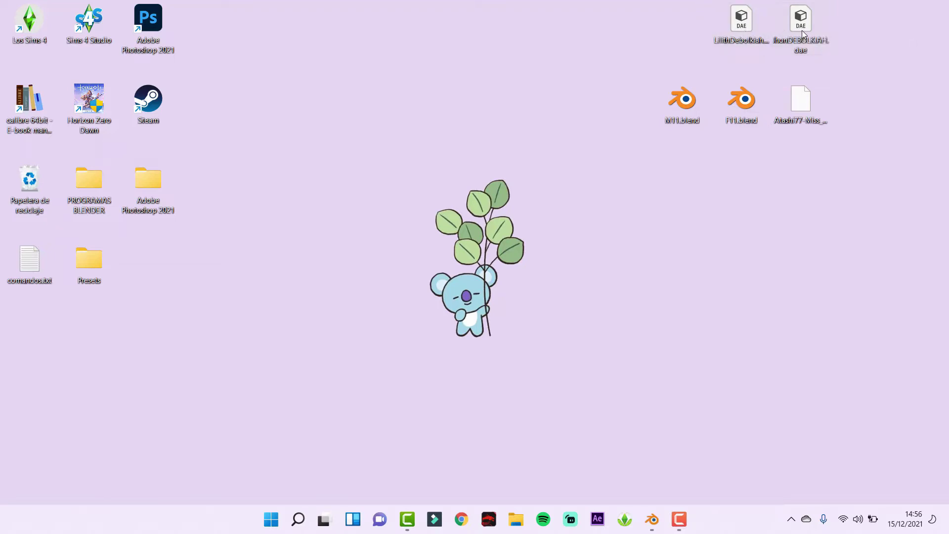
key(Left)
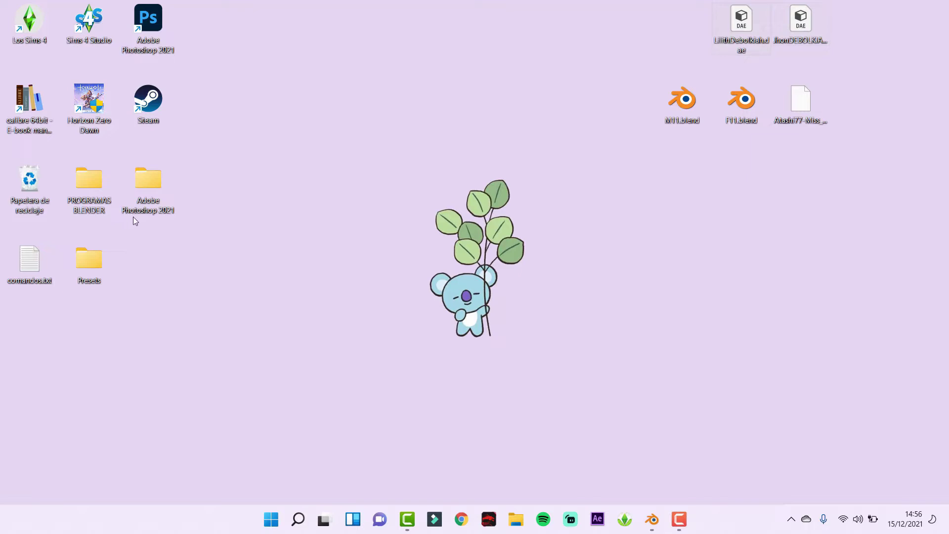
click(726, 104)
Launch Sims 4 Studio and pick the F1 clip from the Miss Mystic Falls Dance REMAKE pose pack
double_click(89, 27)
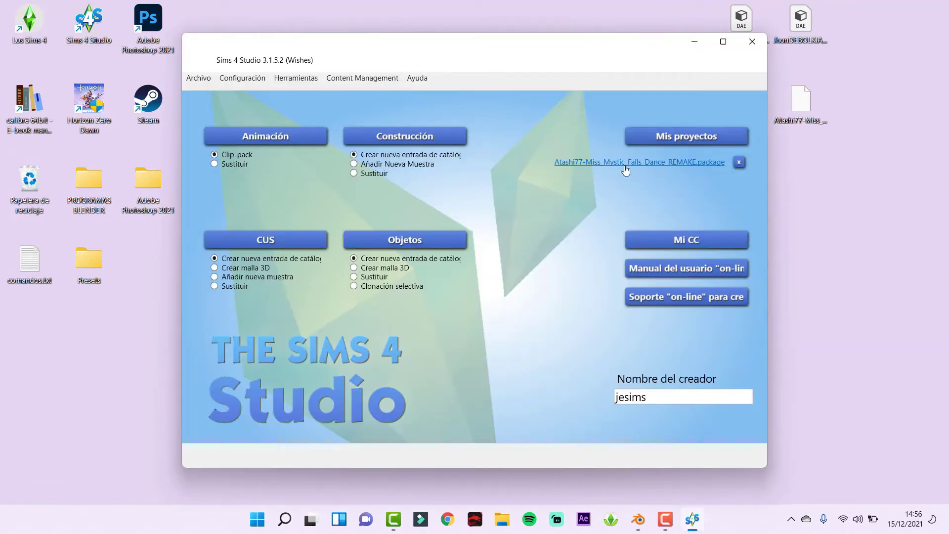
click(684, 143)
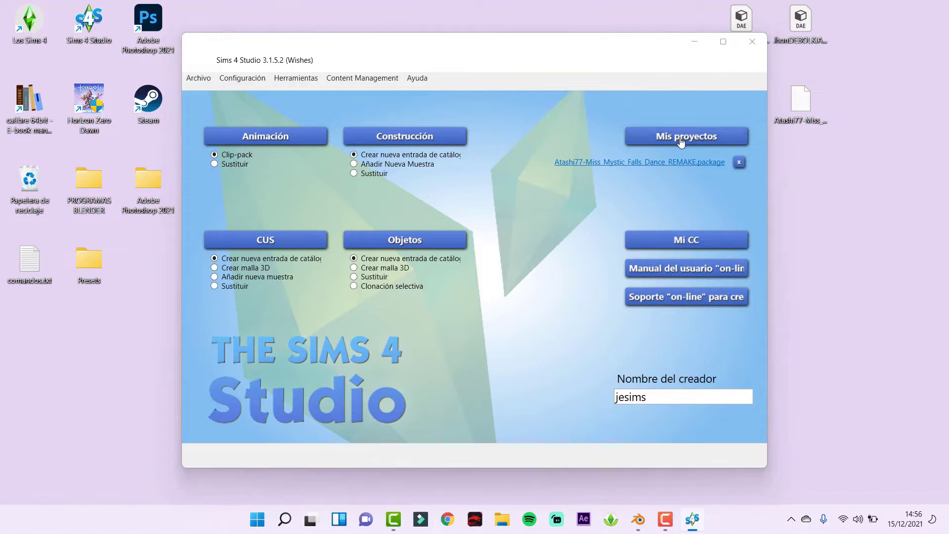
click(641, 60)
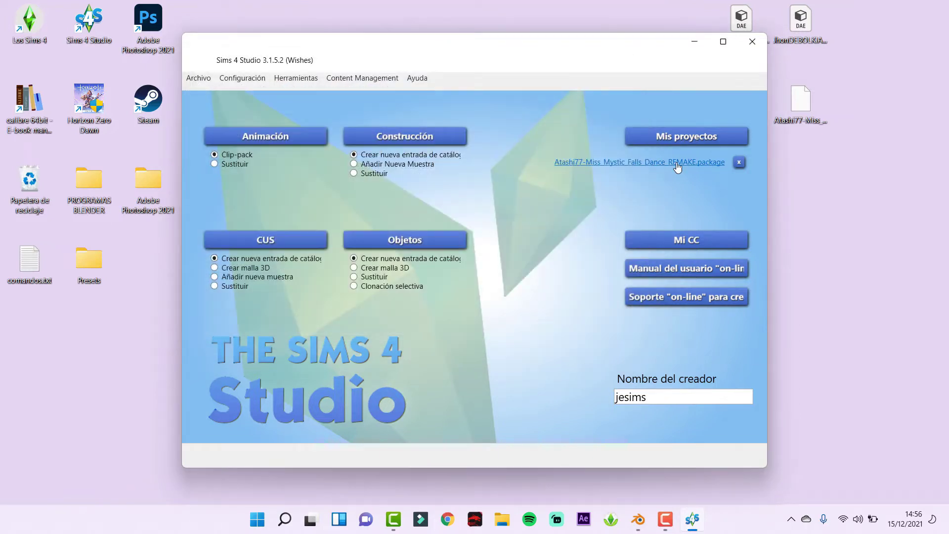
click(613, 163)
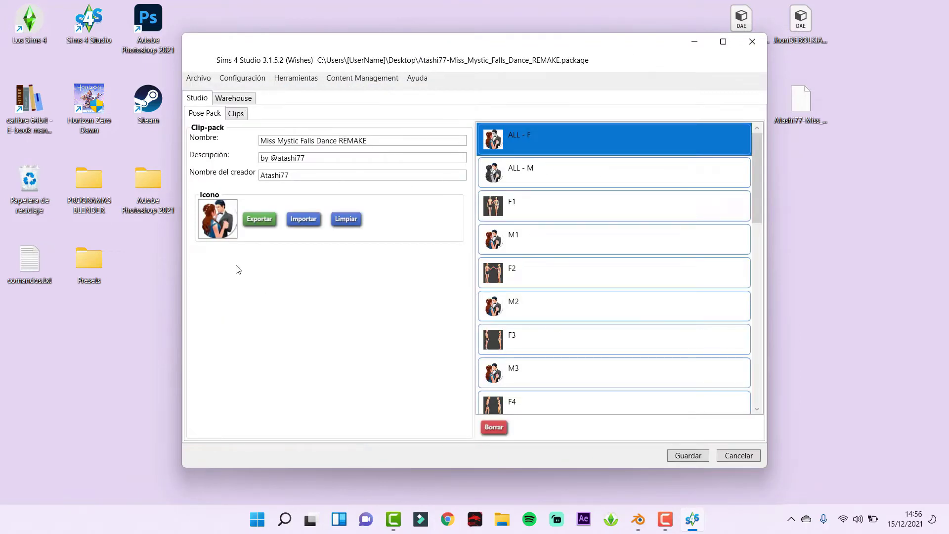
click(239, 119)
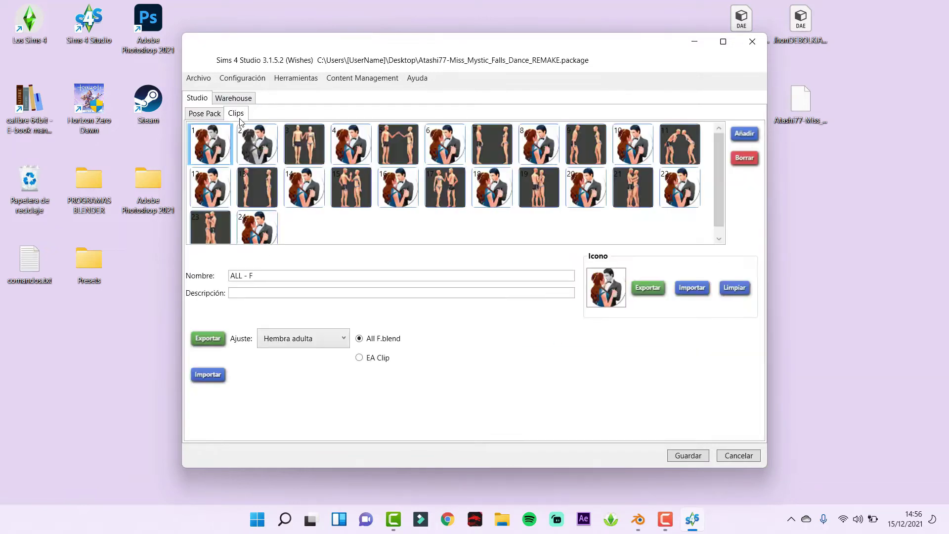
click(451, 183)
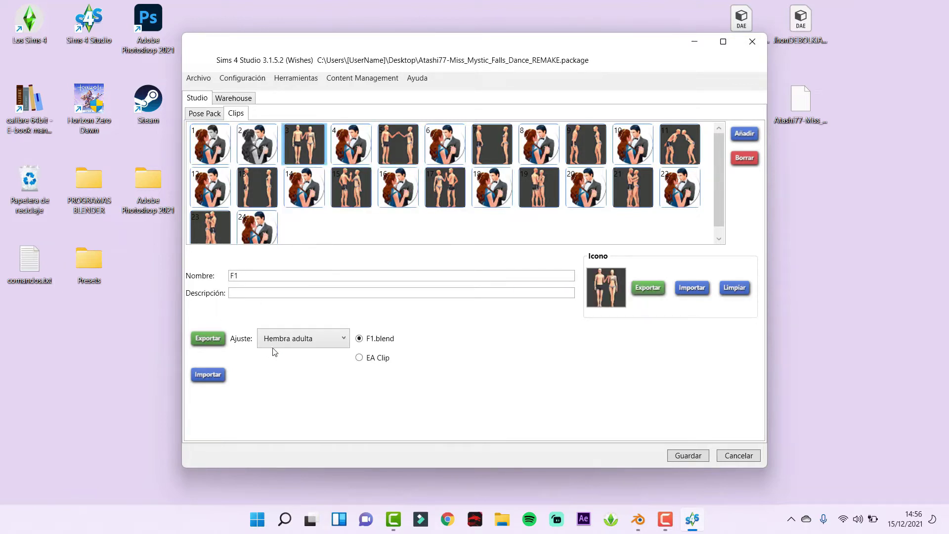
Start exporting the clip as a blend file, cancel the save, and close Sims 4 Studio
click(208, 339)
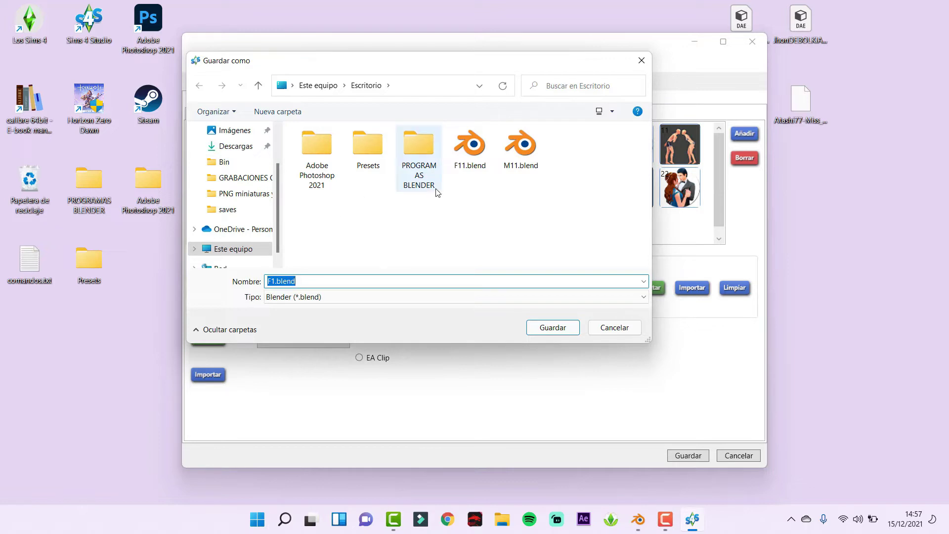
click(301, 283)
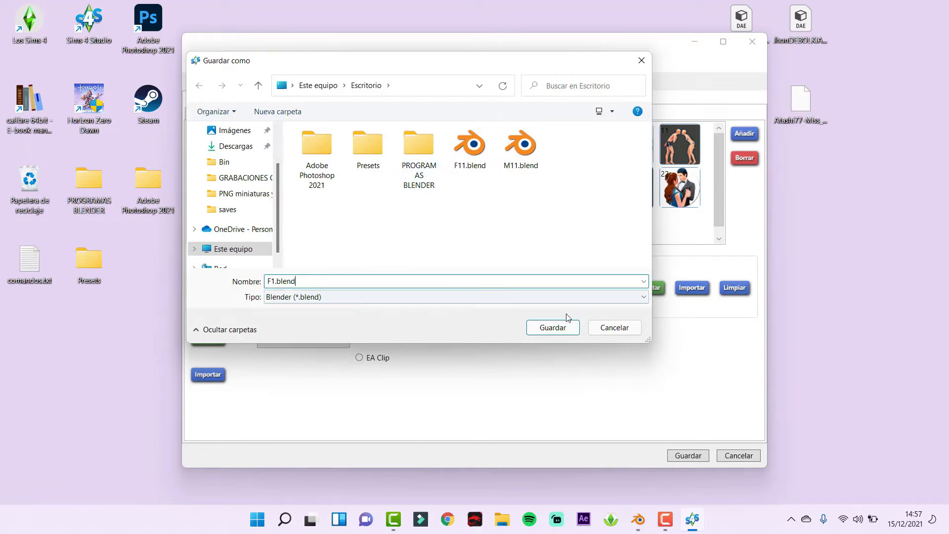
click(642, 60)
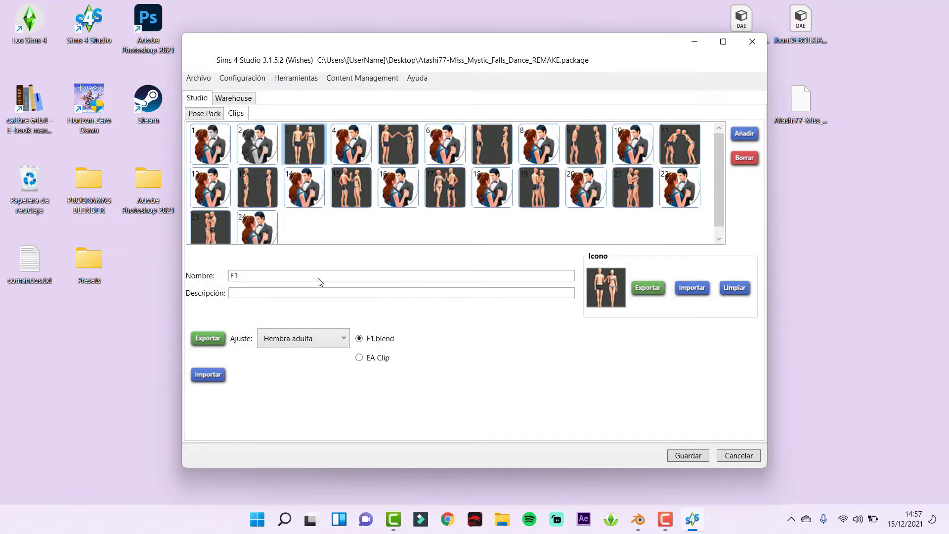
click(752, 41)
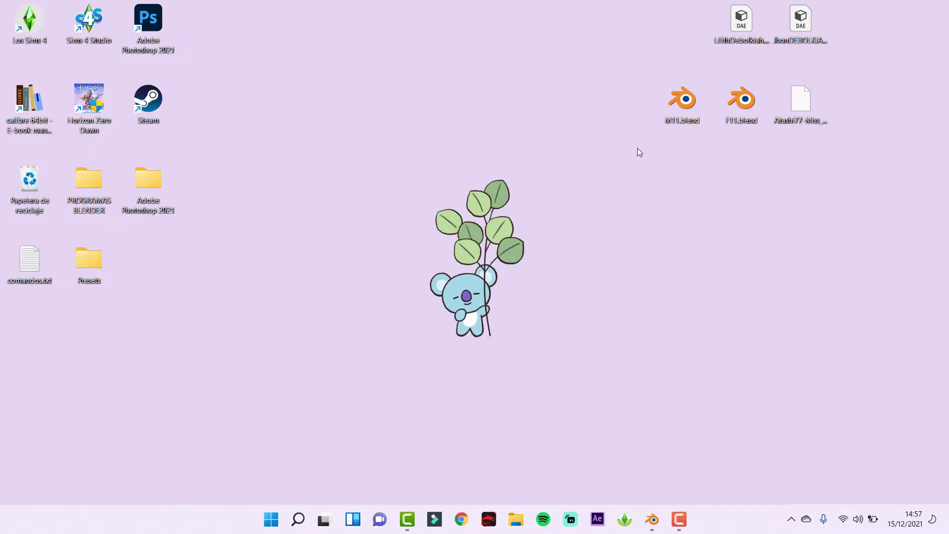
Arrange M11.blend beside F11.blend on the desktop and restore the Blender window
drag(651, 68, 647, 73)
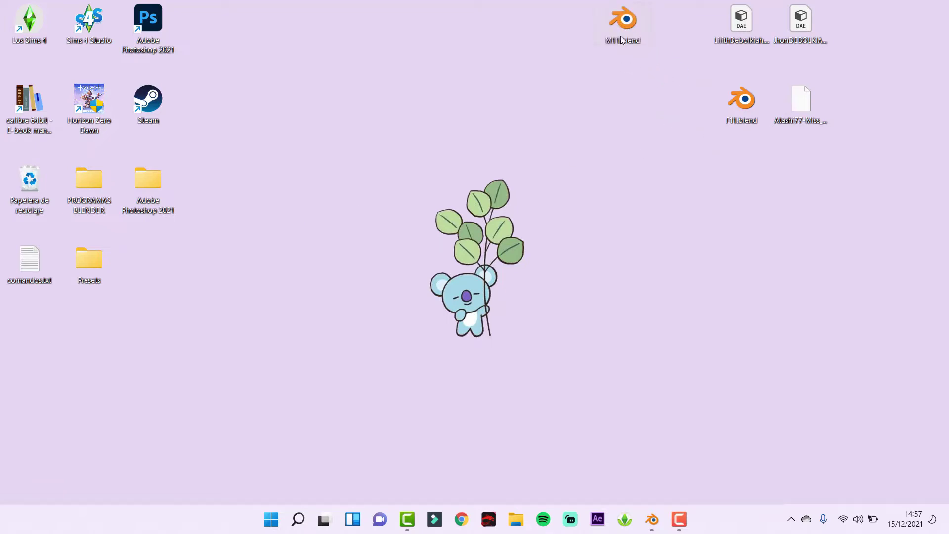
drag(681, 34, 688, 110)
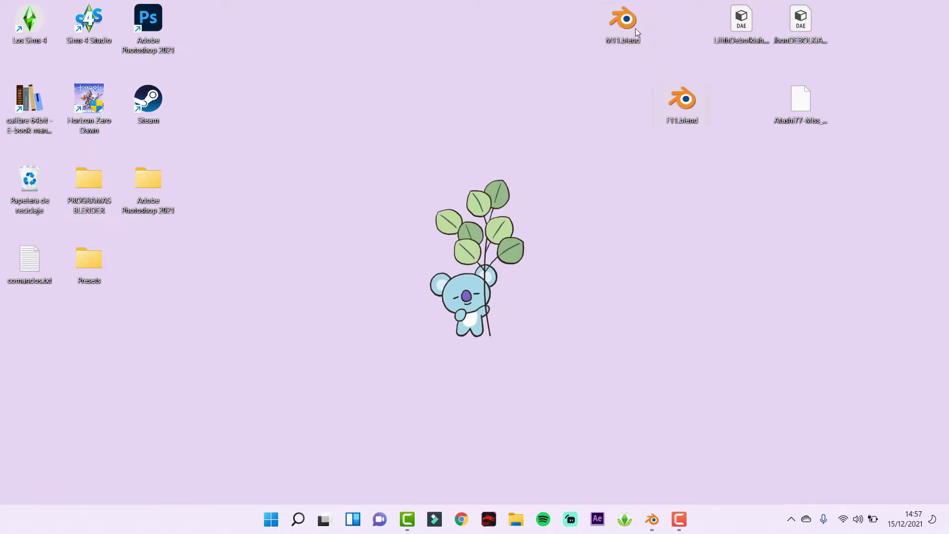
drag(635, 28, 634, 119)
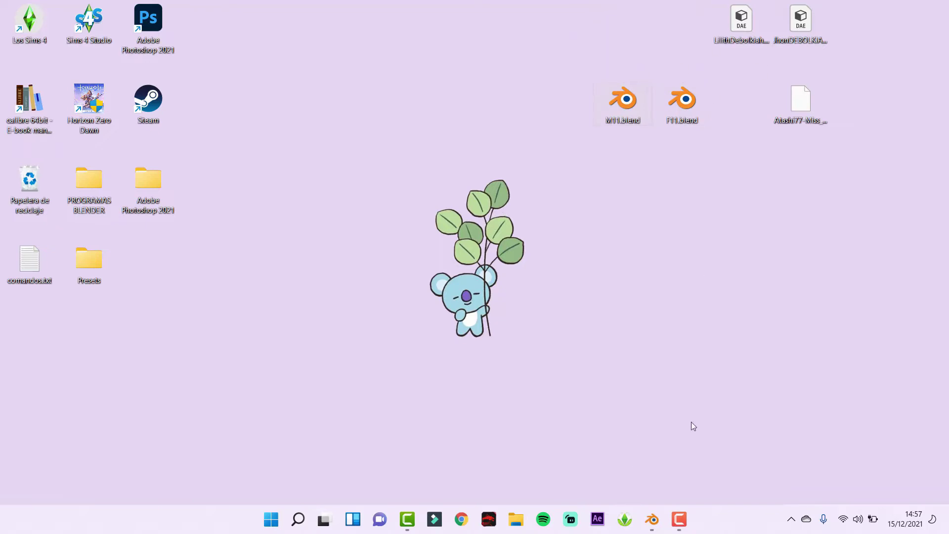
click(653, 520)
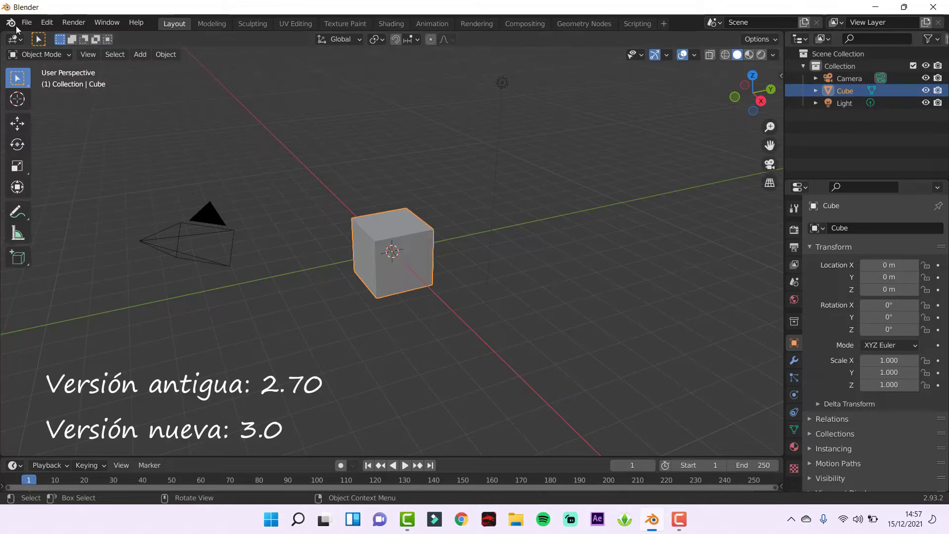
Import LilithDebolkiah.dae from the Desktop as a COLLADA file
click(33, 25)
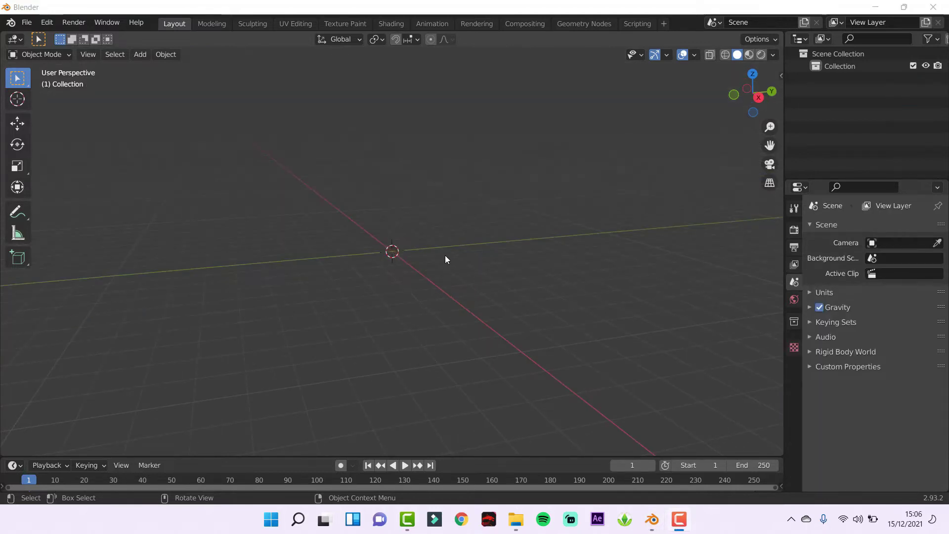
click(27, 23)
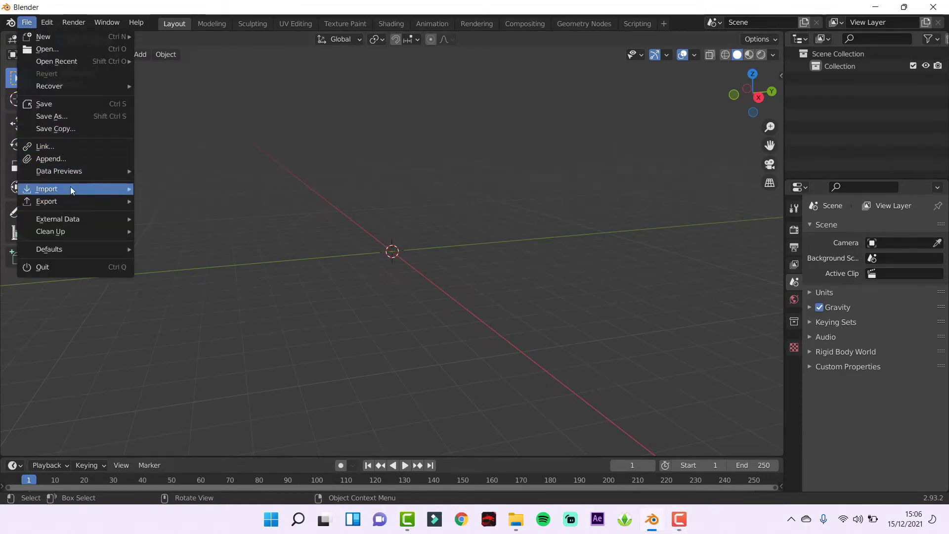
mouse_move(46, 189)
click(181, 191)
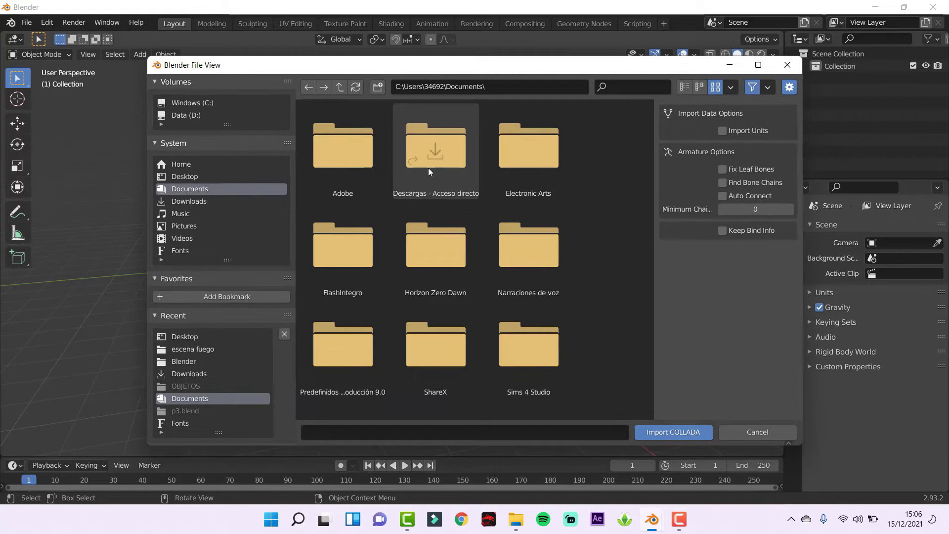
click(204, 178)
click(435, 252)
click(643, 433)
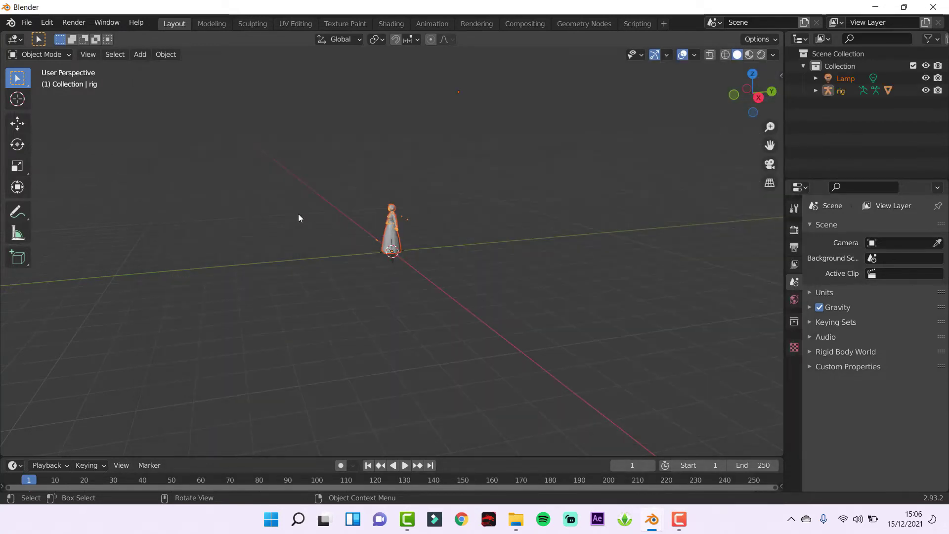
Switch to Material Preview shading and frame the full textured Lilith figure
mouse_move(386, 274)
middle_down()
mouse_move(504, 282)
mouse_move(601, 193)
middle_up()
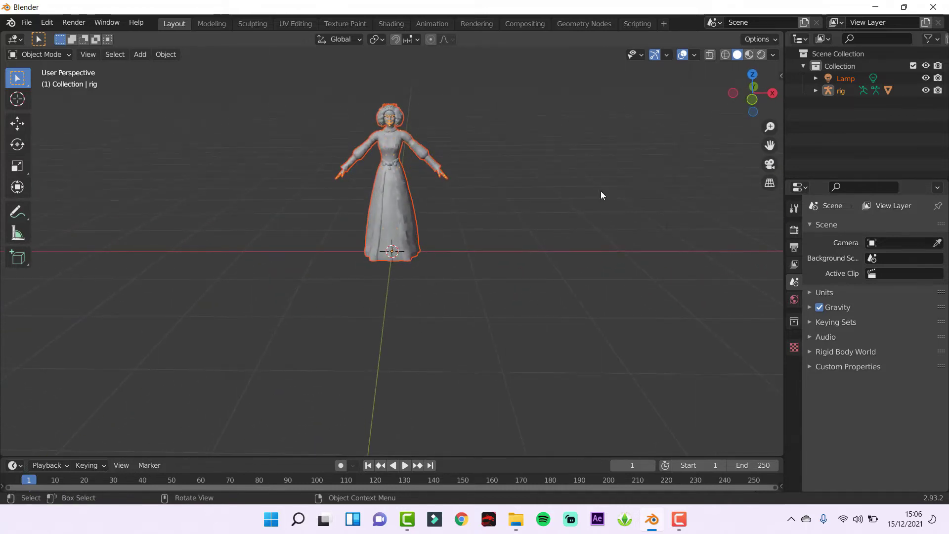
click(748, 55)
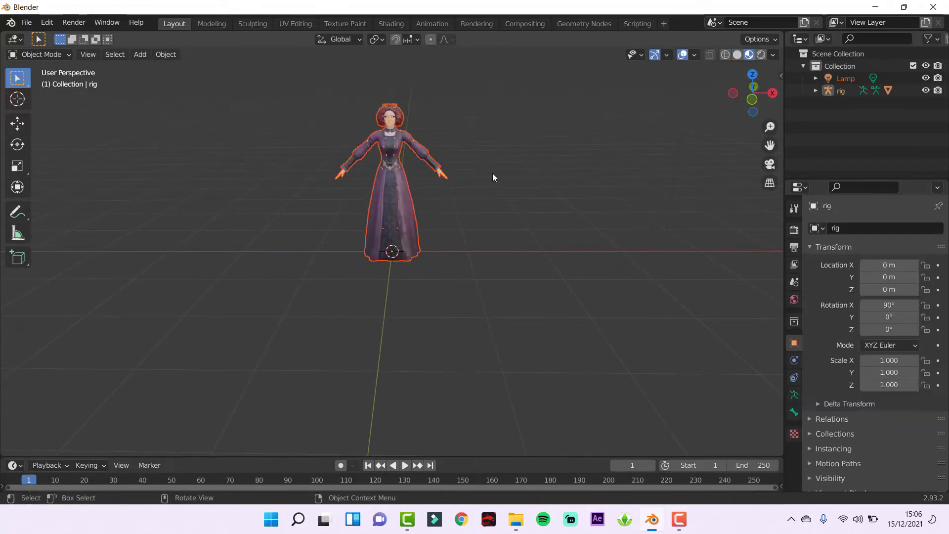
scroll(443, 186, up, 2)
scroll(443, 185, up, 1)
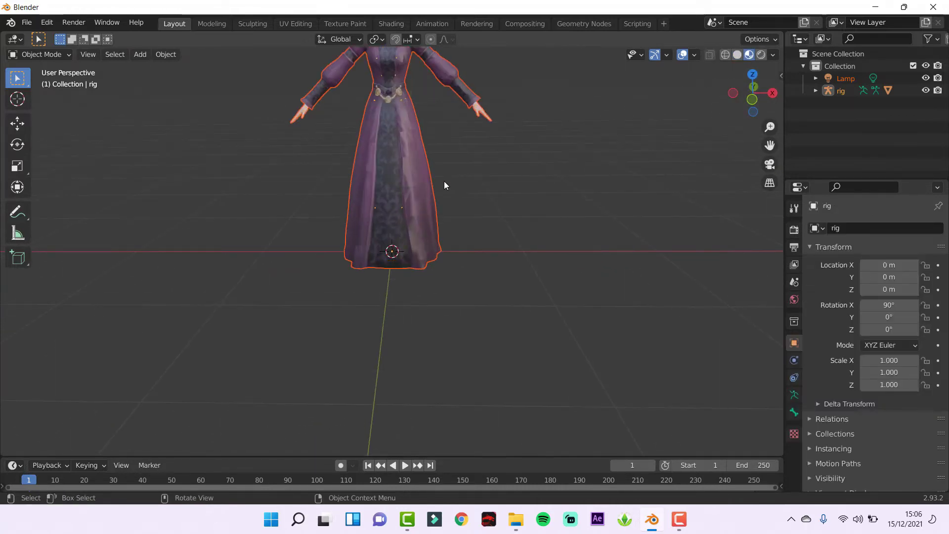
mouse_move(455, 180)
middle_down()
mouse_move(455, 235)
mouse_move(470, 205)
mouse_move(490, 229)
mouse_move(488, 384)
middle_up()
scroll(487, 330, up, 3)
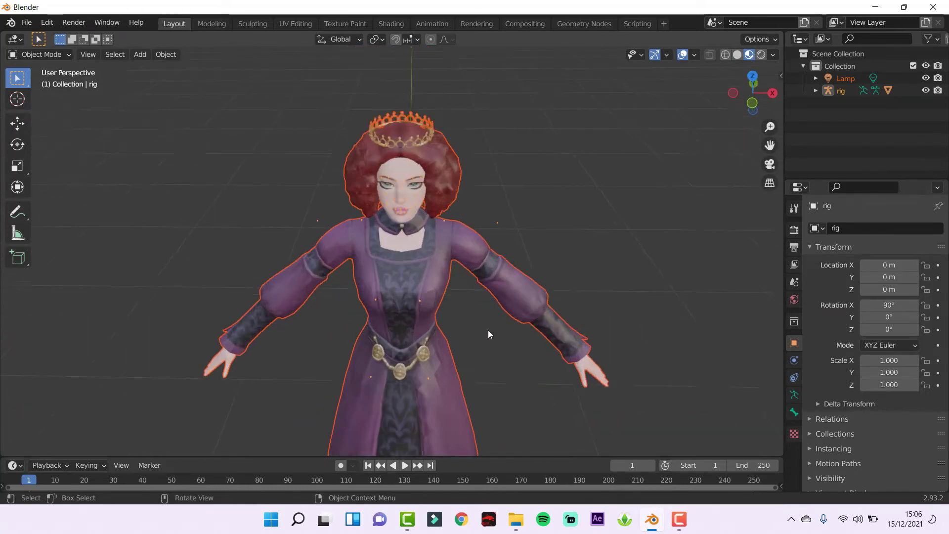
scroll(493, 280, up, 1)
scroll(493, 280, up, 1)
scroll(512, 315, down, 5)
mouse_move(512, 324)
middle_down()
mouse_move(505, 310)
mouse_move(521, 324)
middle_up()
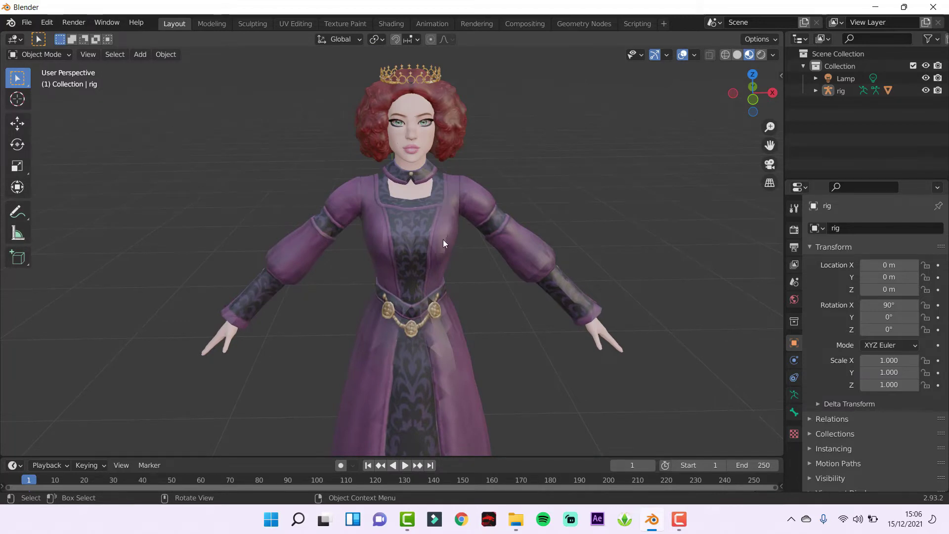
Frame Lilith larger in view, then split the 3D viewport into two side-by-side views
middle_drag(452, 324, 452, 328)
scroll(451, 328, down, 3)
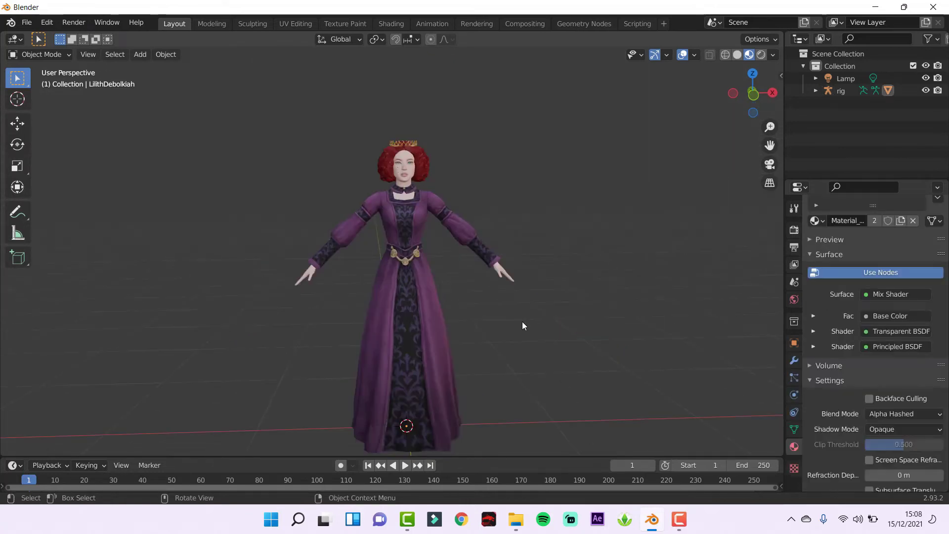
scroll(466, 290, up, 2)
middle_drag(466, 290, 475, 320)
scroll(491, 293, up, 5)
scroll(492, 293, up, 1)
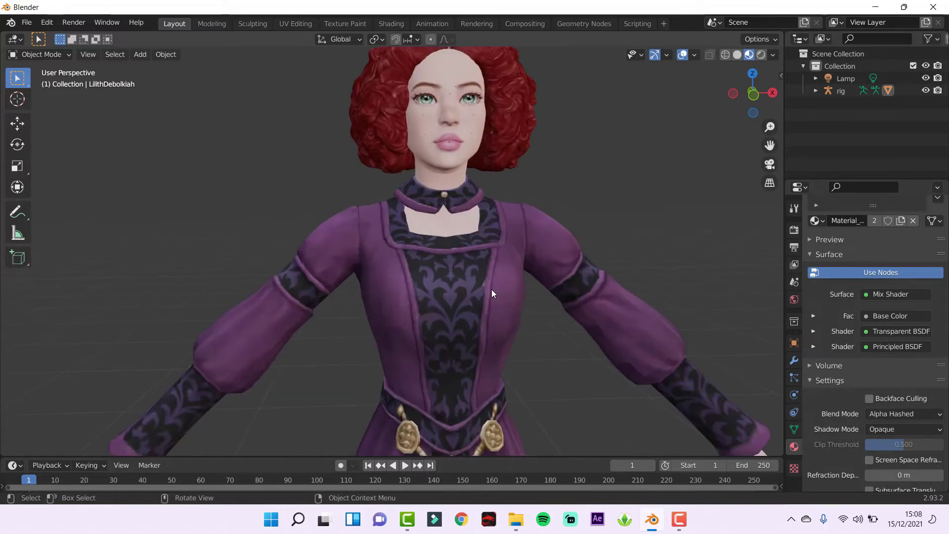
scroll(492, 290, down, 1)
scroll(496, 289, down, 2)
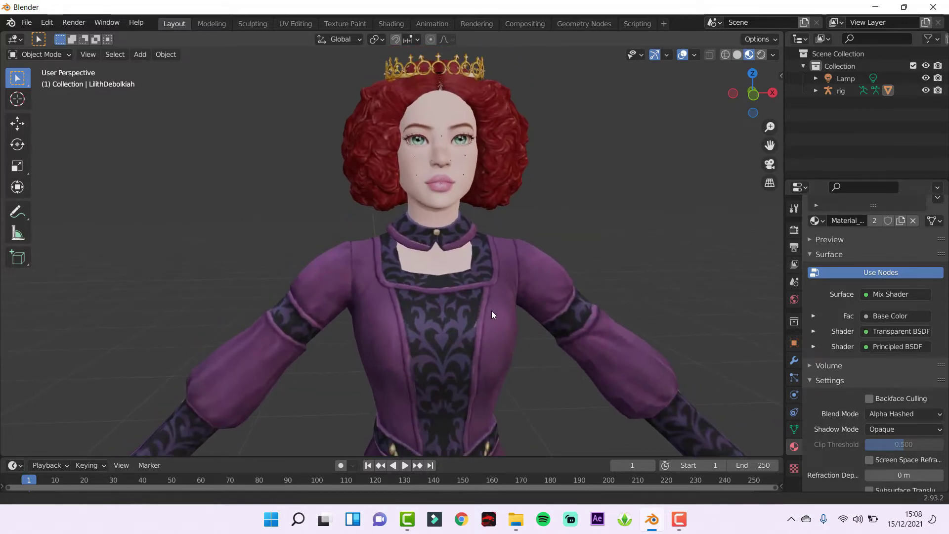
scroll(491, 311, down, 1)
scroll(488, 314, down, 1)
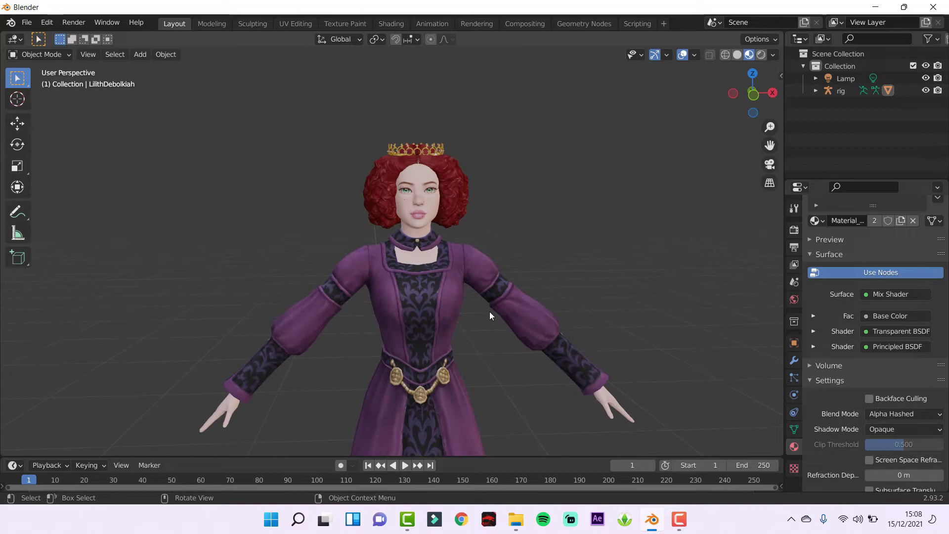
scroll(489, 314, up, 1)
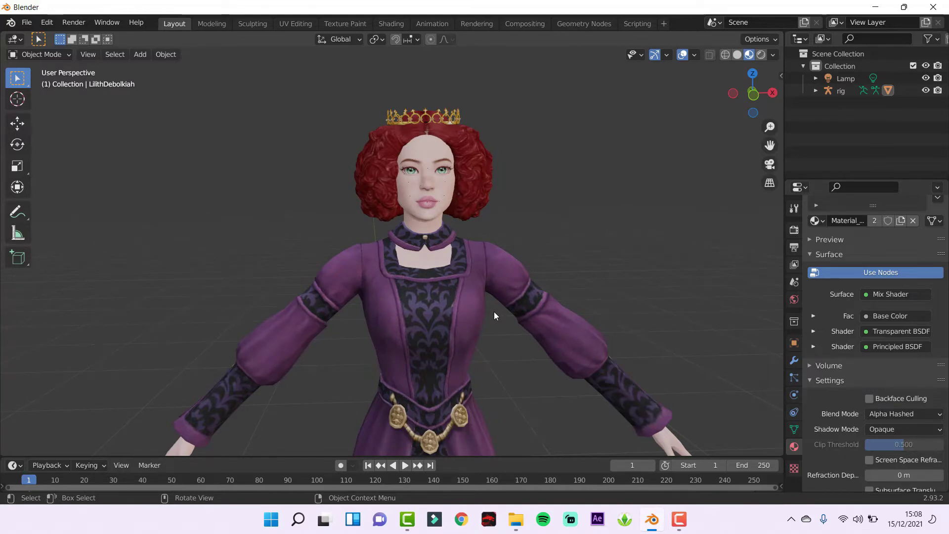
scroll(489, 296, down, 2)
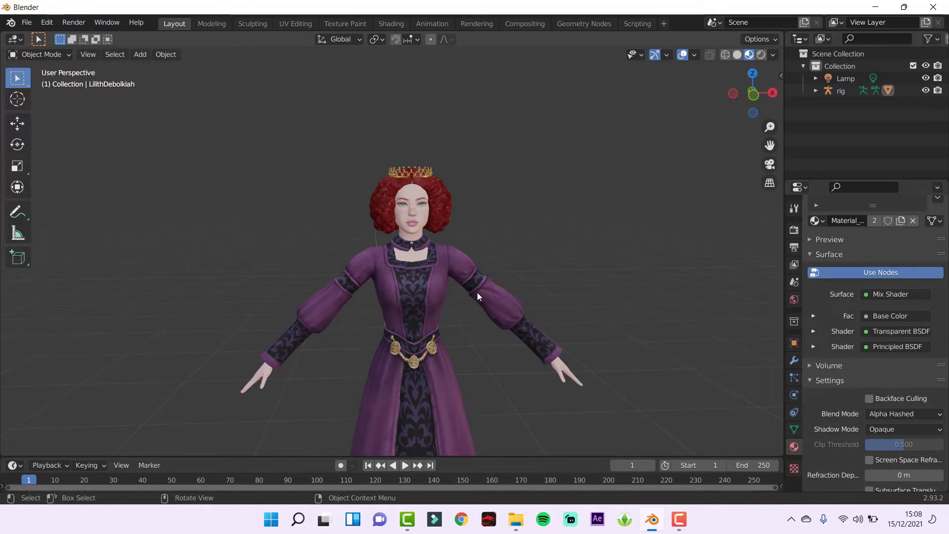
scroll(459, 299, up, 3)
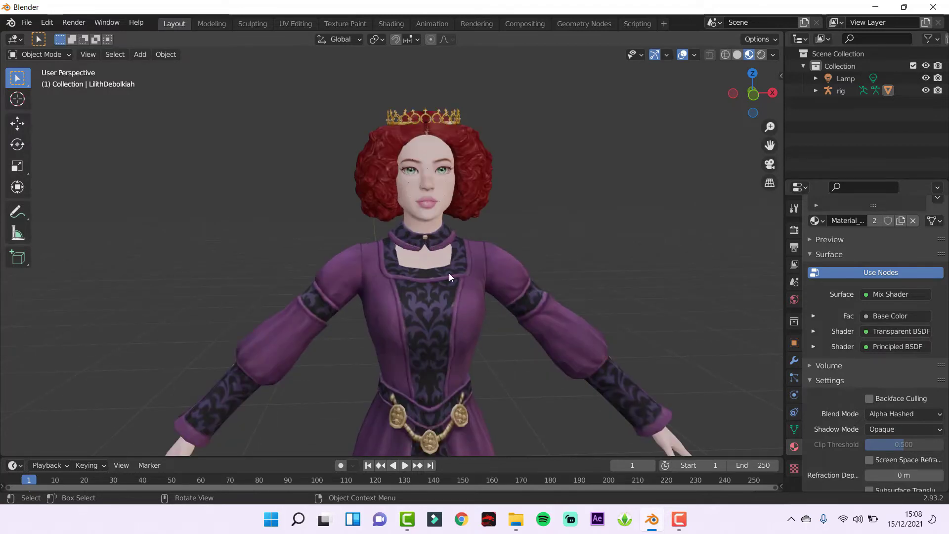
drag(781, 34, 423, 126)
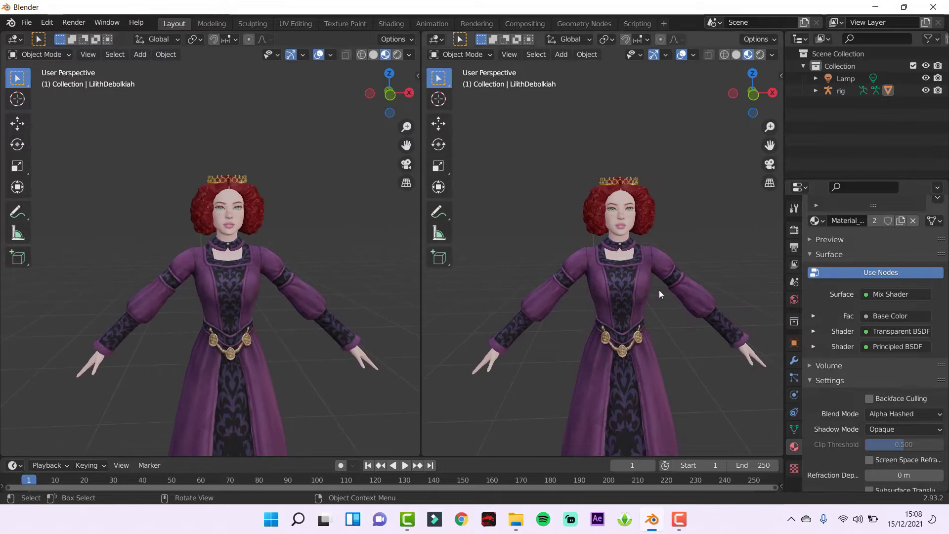
Close the right view in on Lilith's head and crown and expand the rig in the Outliner
scroll(659, 290, up, 5)
middle_drag(641, 272, 647, 274)
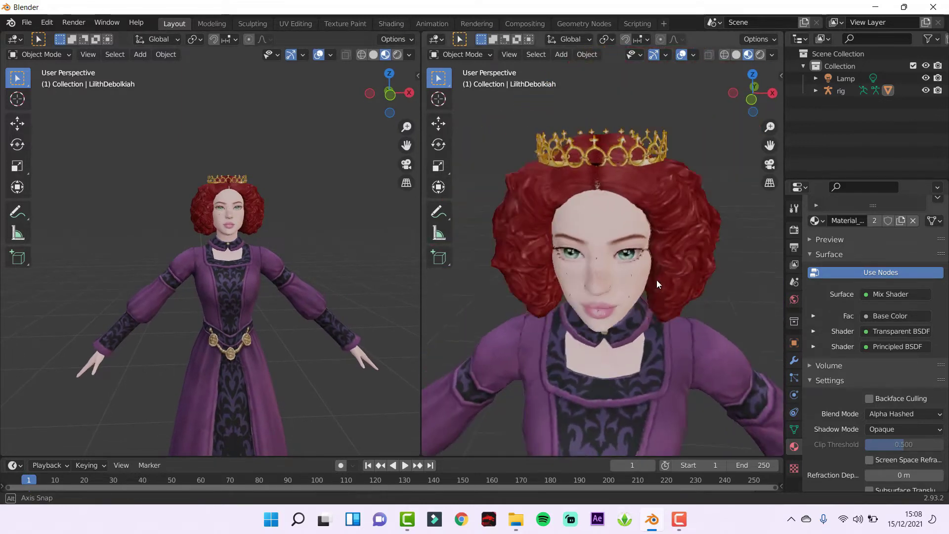
scroll(648, 274, down, 5)
scroll(631, 309, down, 2)
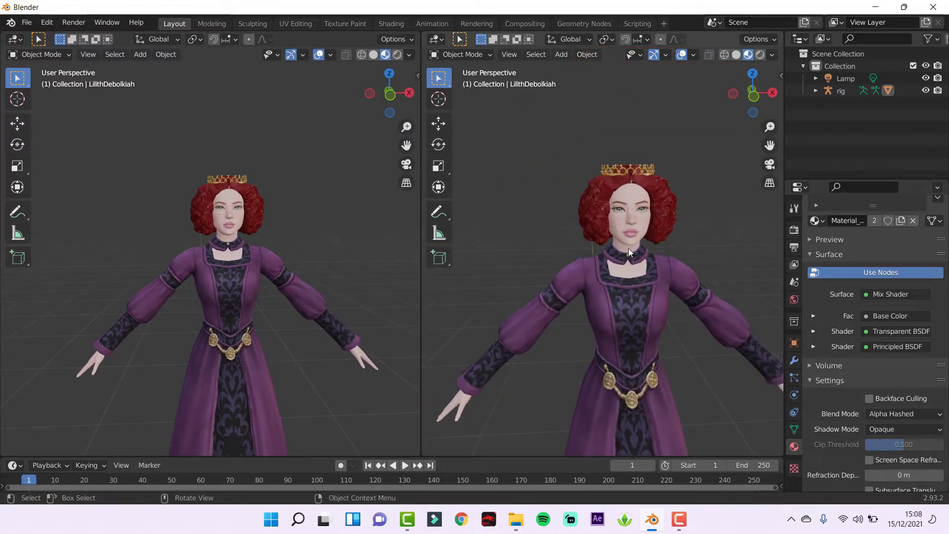
click(816, 90)
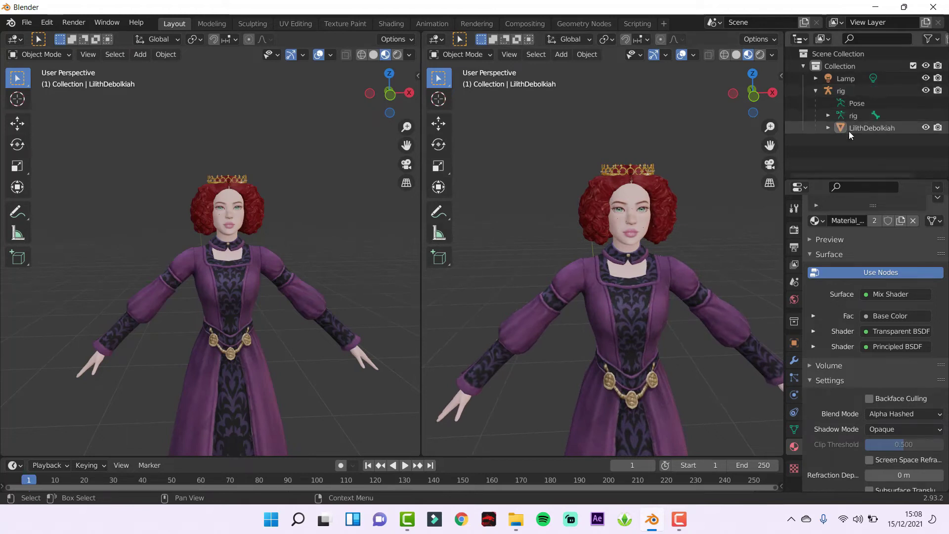
Rename the armature object to 'rig LILITH' and select its child rig data
click(843, 93)
double_click(854, 93)
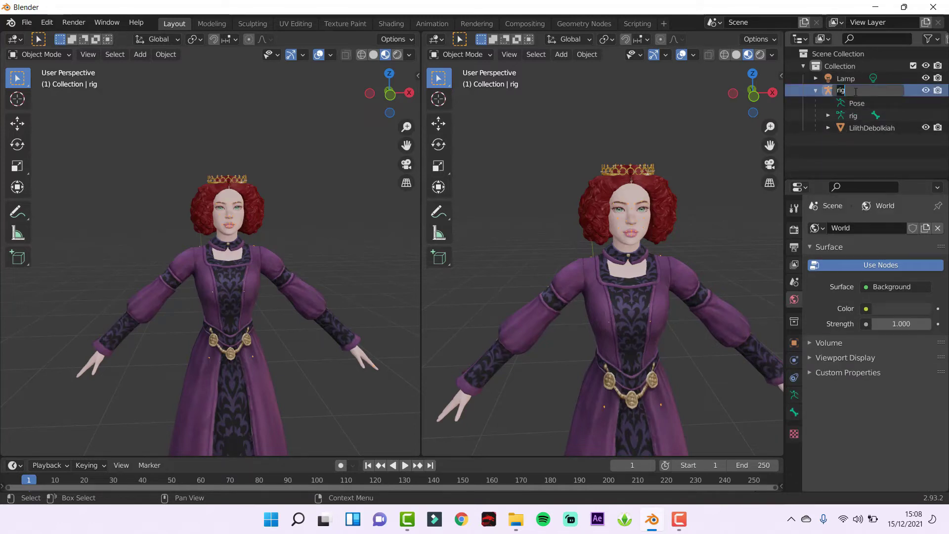
click(856, 92)
text(LILITH)
key(Return)
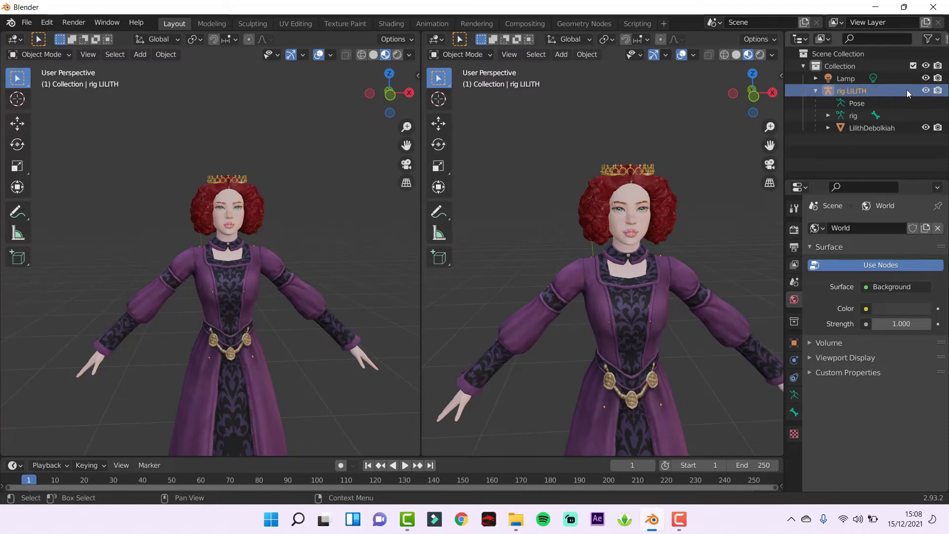
click(856, 119)
click(851, 105)
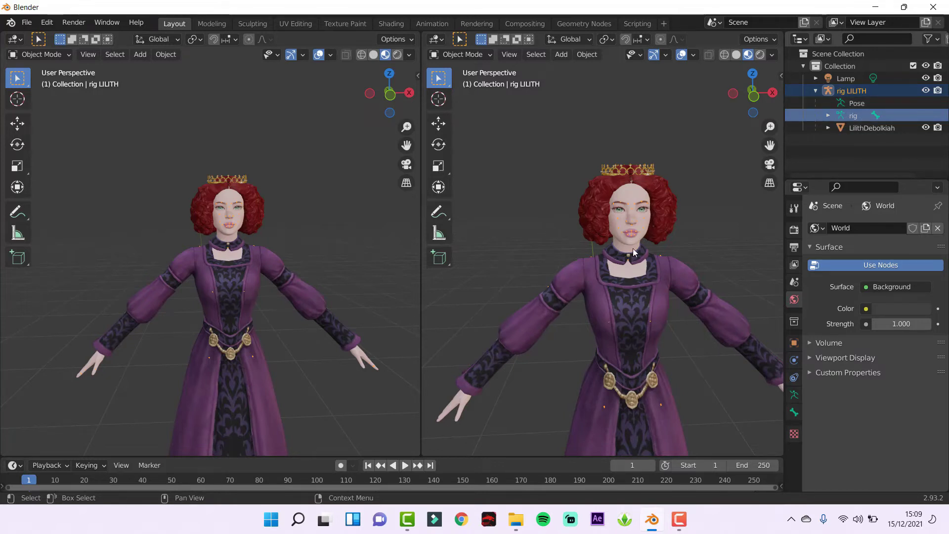
scroll(645, 224, up, 4)
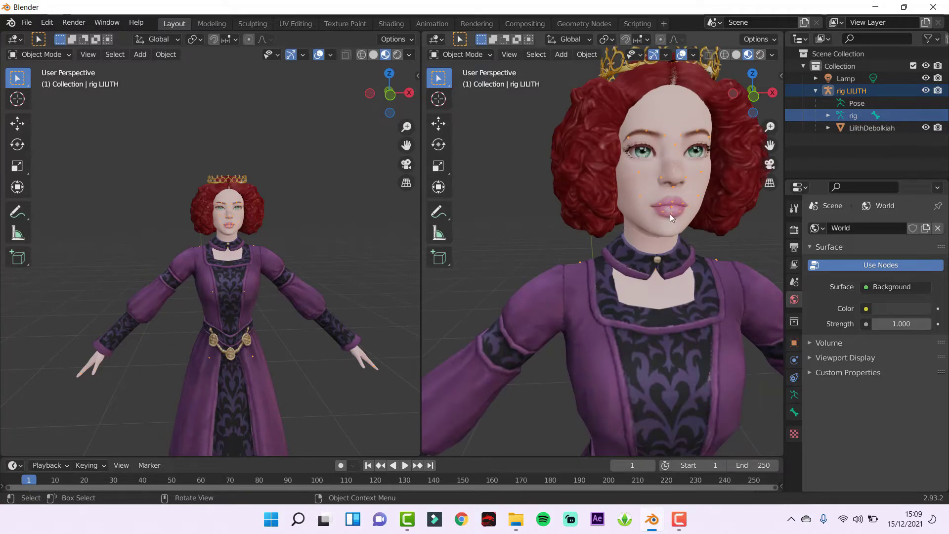
scroll(670, 213, down, 3)
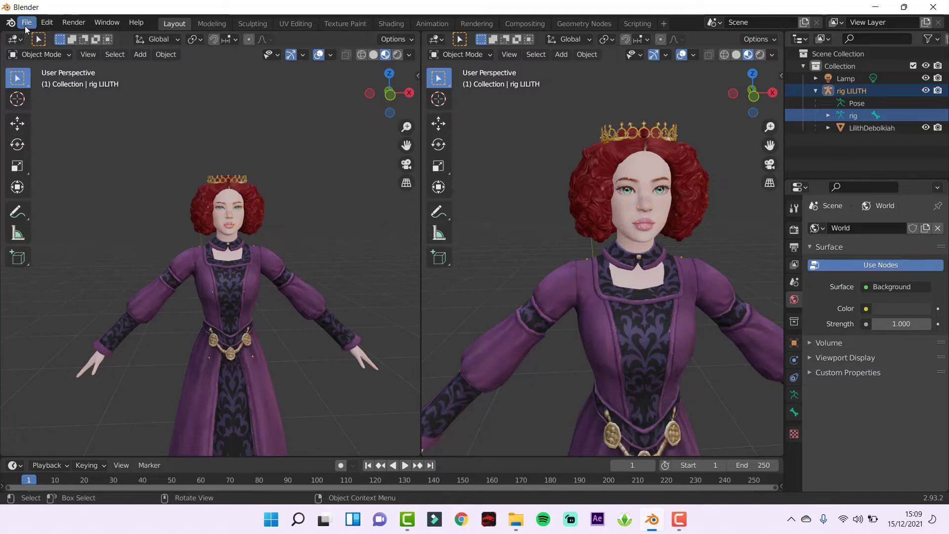
Append the pose-pack action from the Action folder of Desktop/F11.blend
click(26, 25)
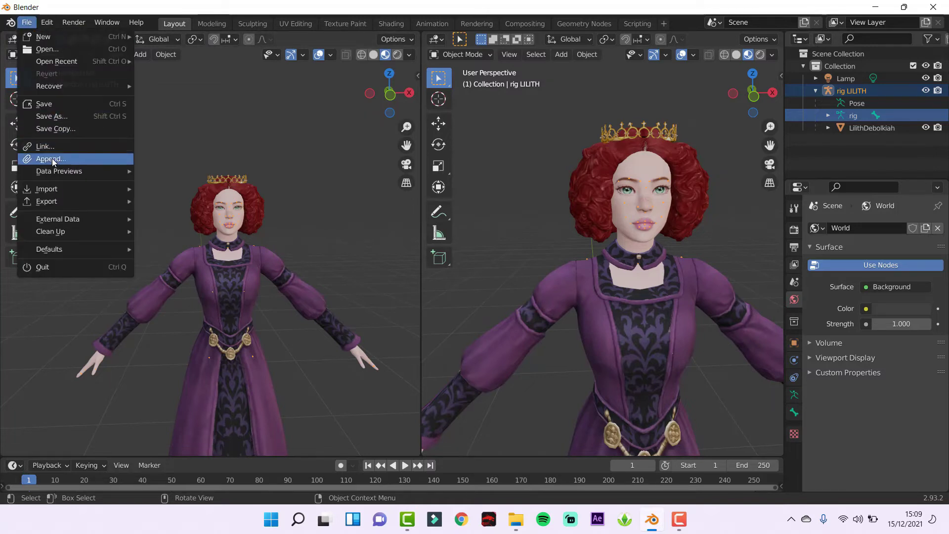
click(84, 158)
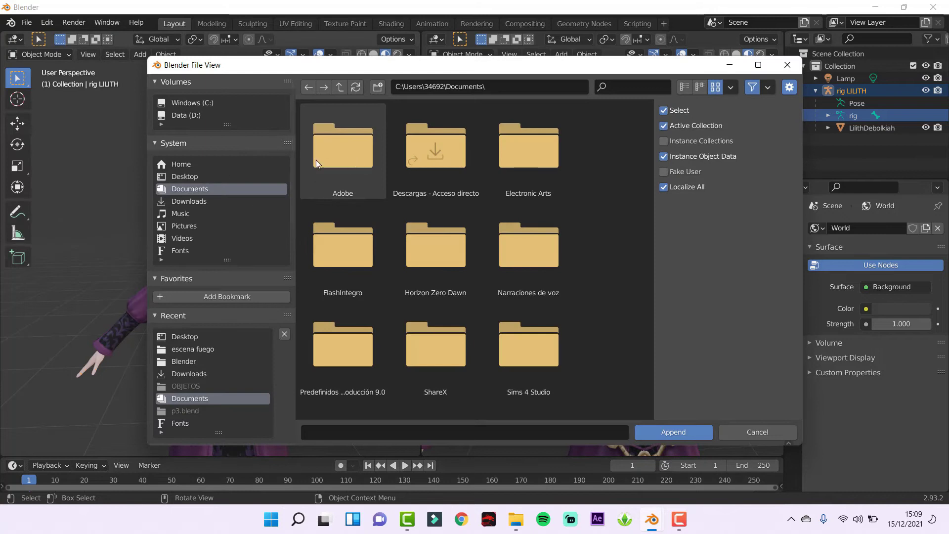
scroll(401, 311, down, 5)
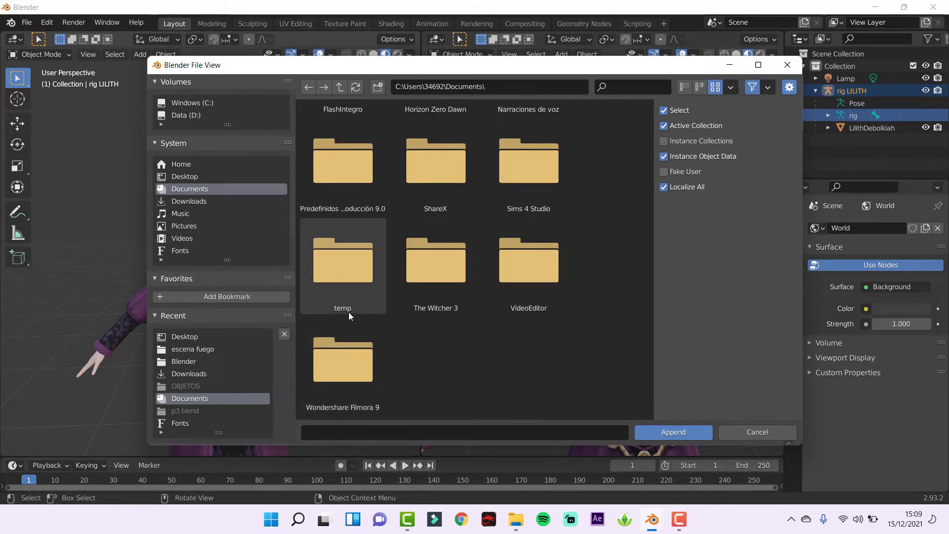
click(190, 177)
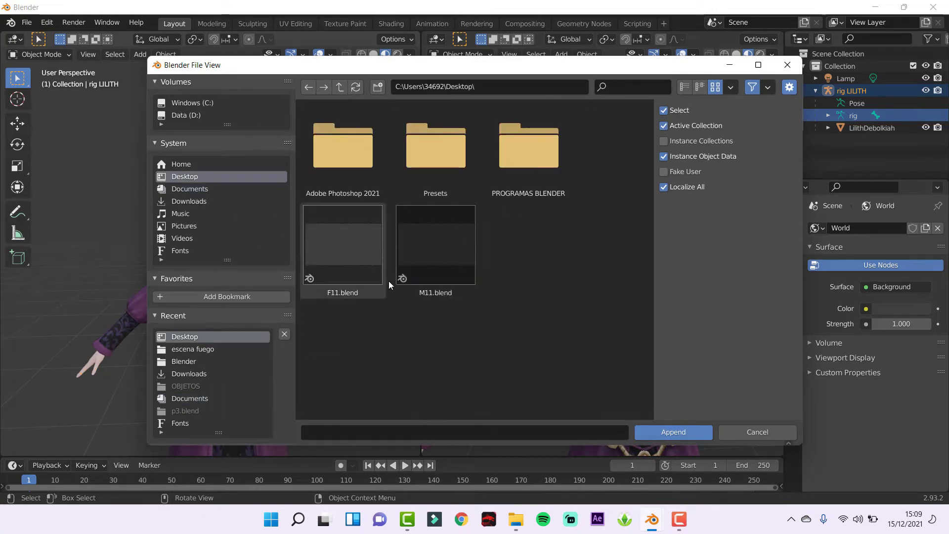
click(350, 244)
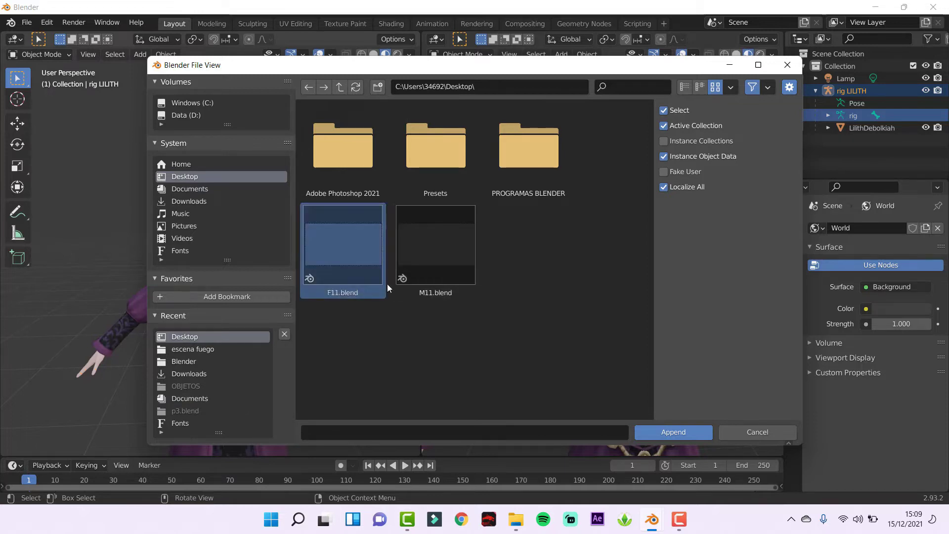
click(674, 434)
click(360, 156)
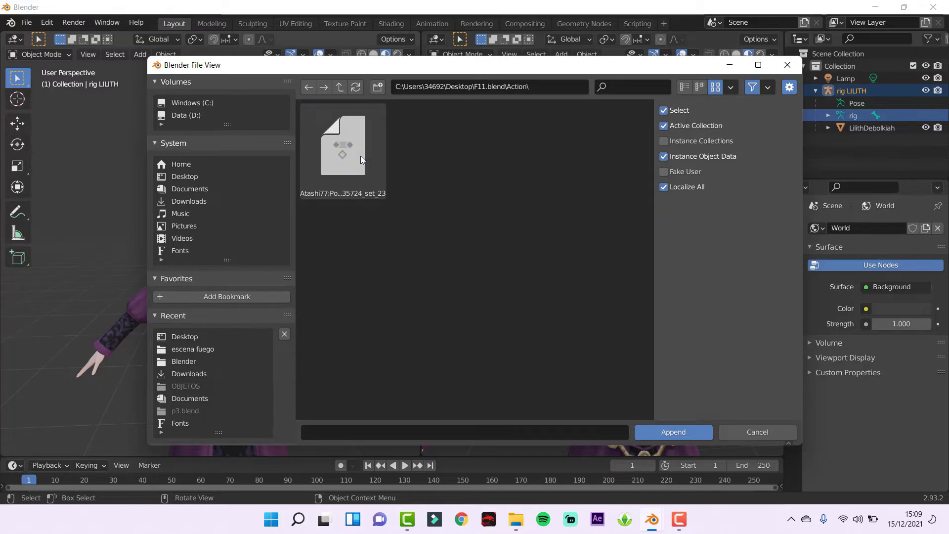
click(342, 151)
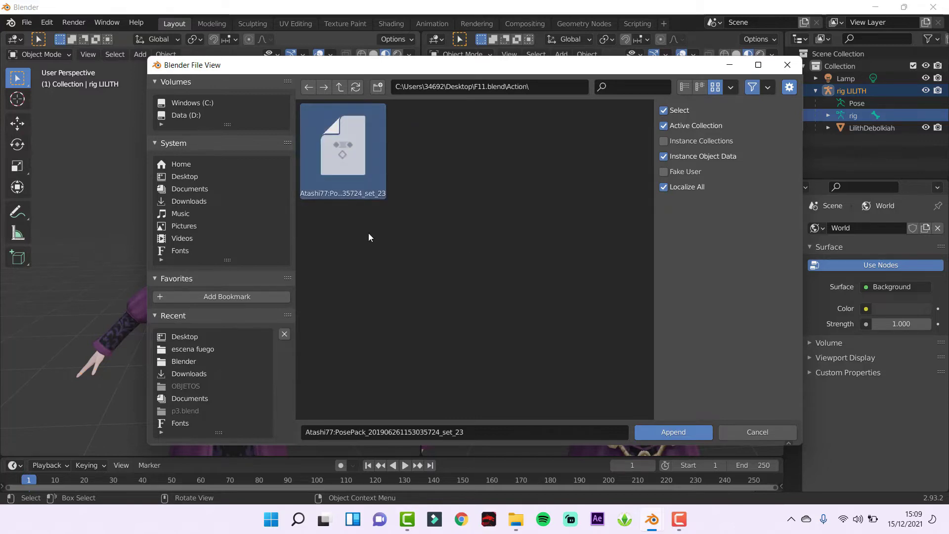
click(663, 432)
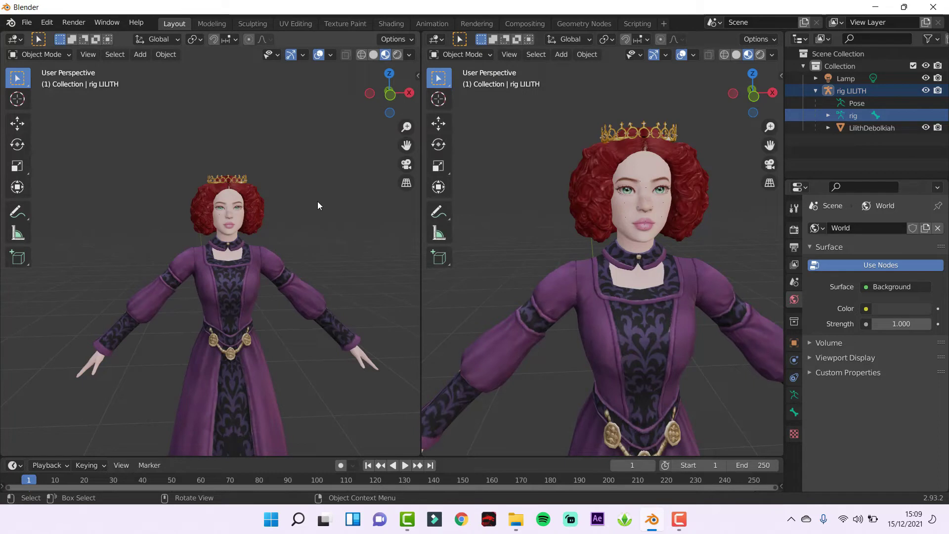
Insert a Location, Rotation & Scale keyframe on rig LILITH at frame 1
click(646, 204)
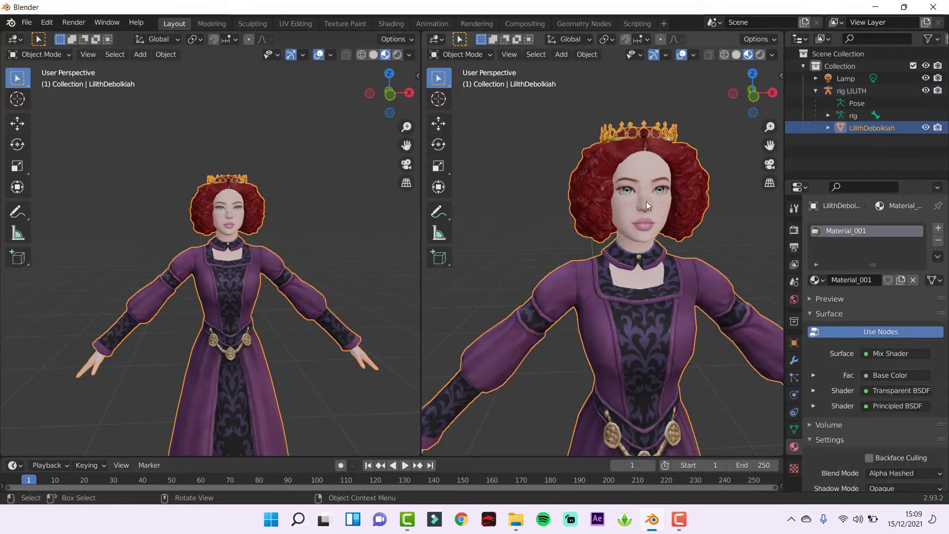
click(854, 114)
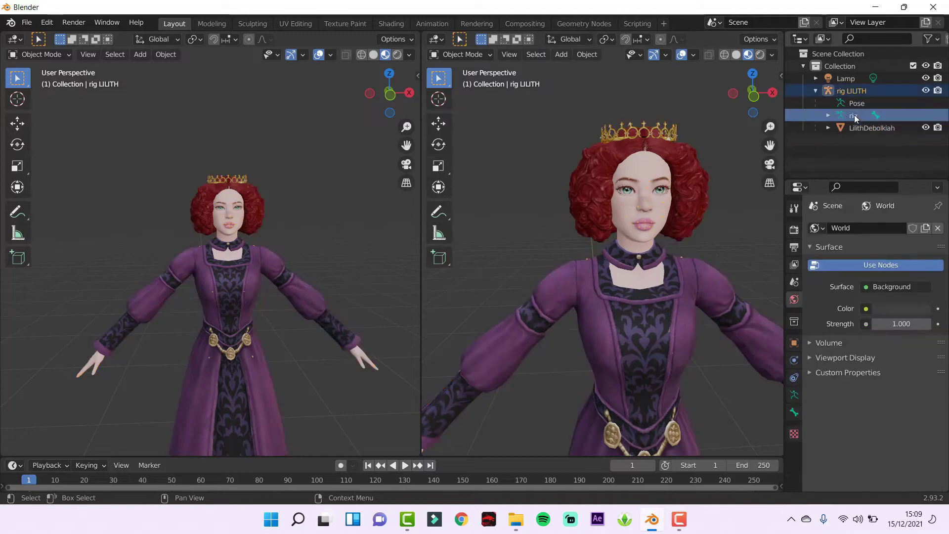
right_click(644, 201)
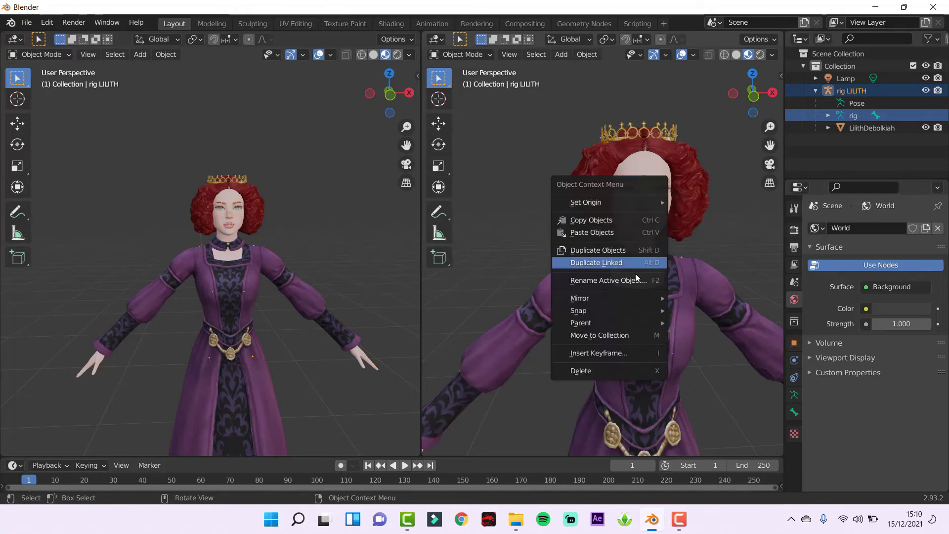
click(621, 356)
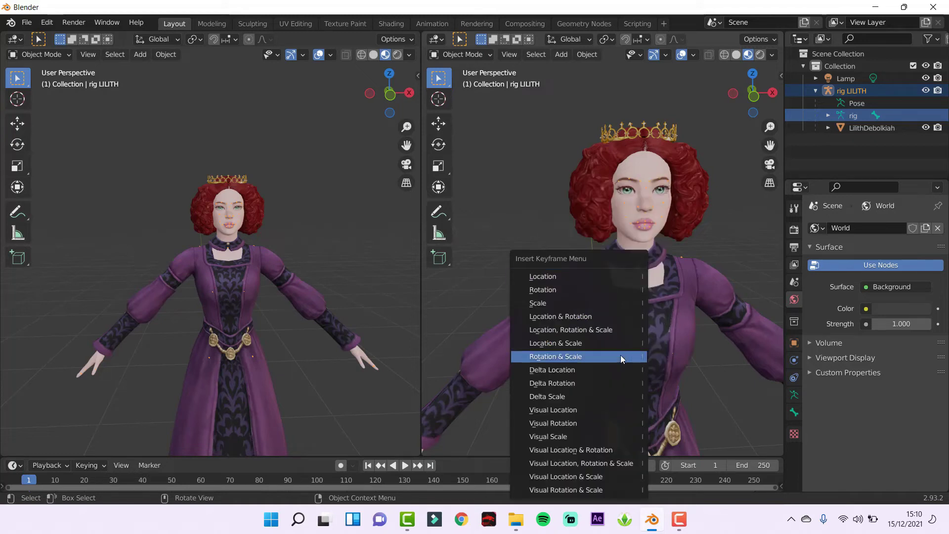
click(598, 330)
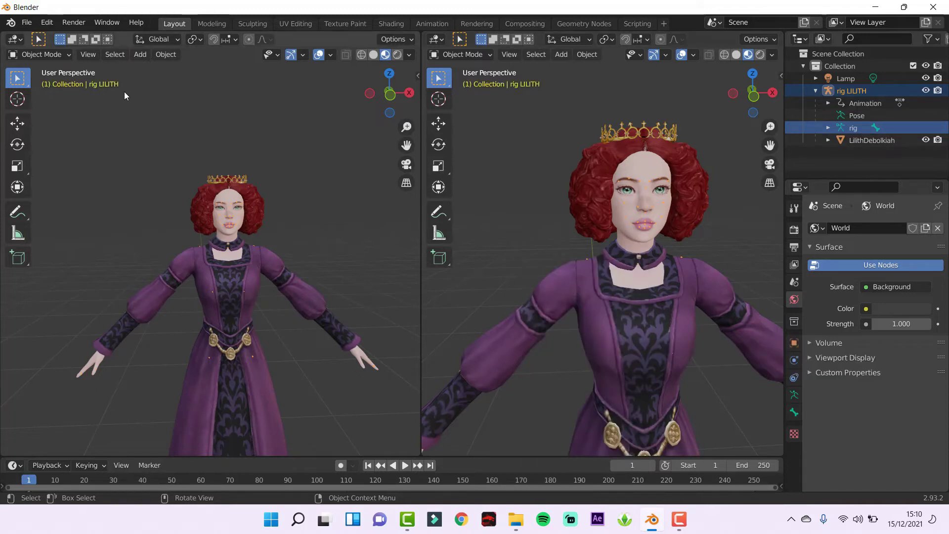
Turn the left area into the NLA editor, push down Lilith's action and delete its strip
click(16, 40)
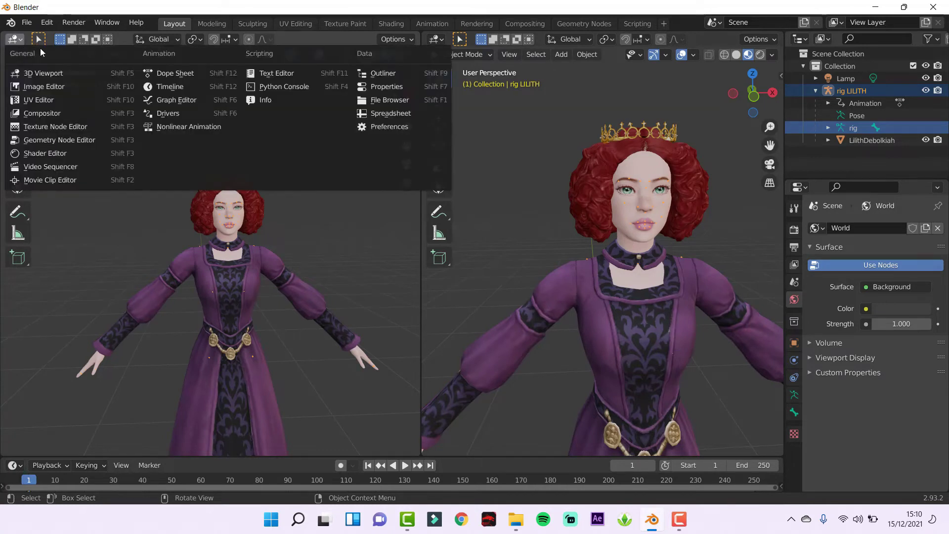
click(174, 127)
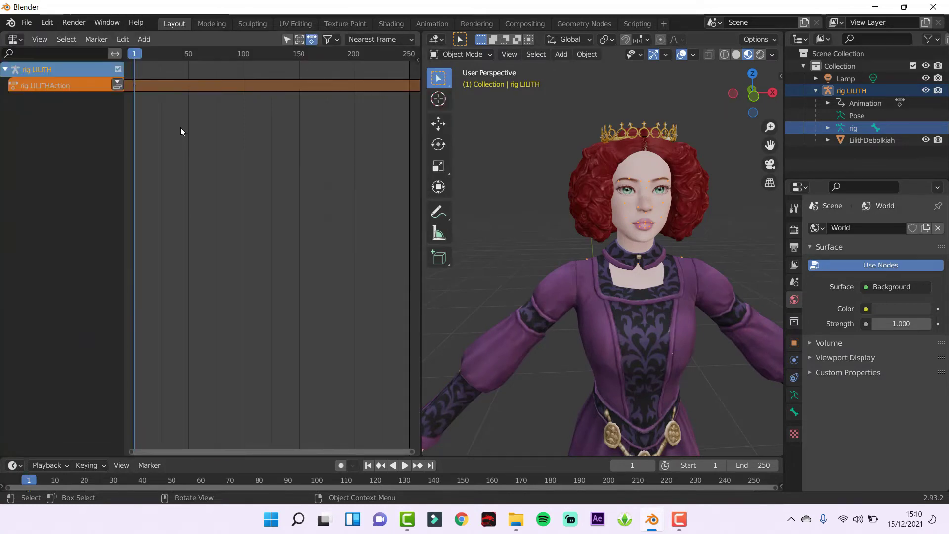
click(118, 86)
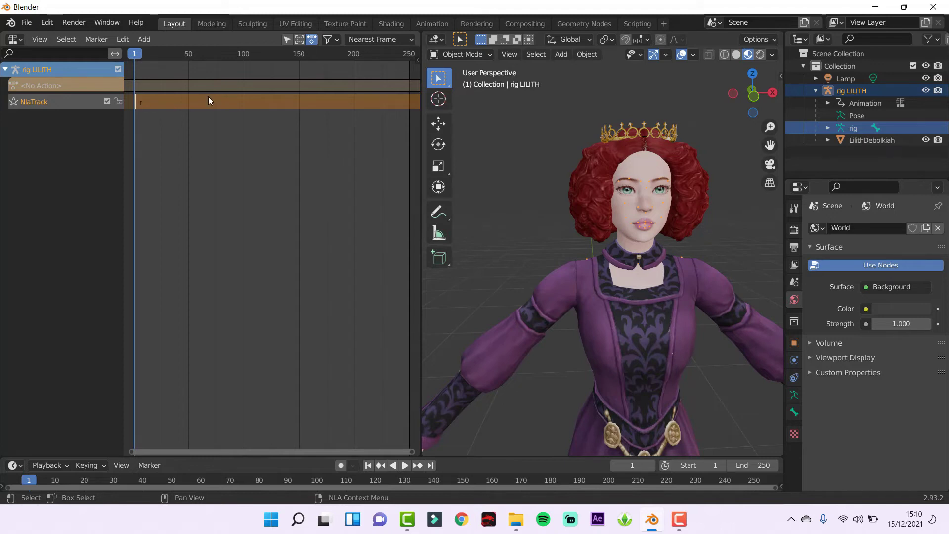
right_click(177, 103)
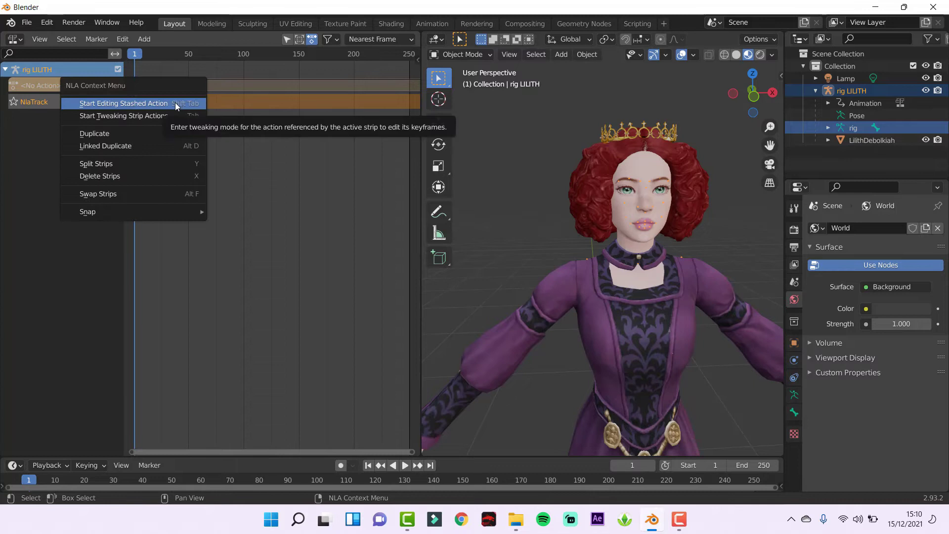
click(120, 176)
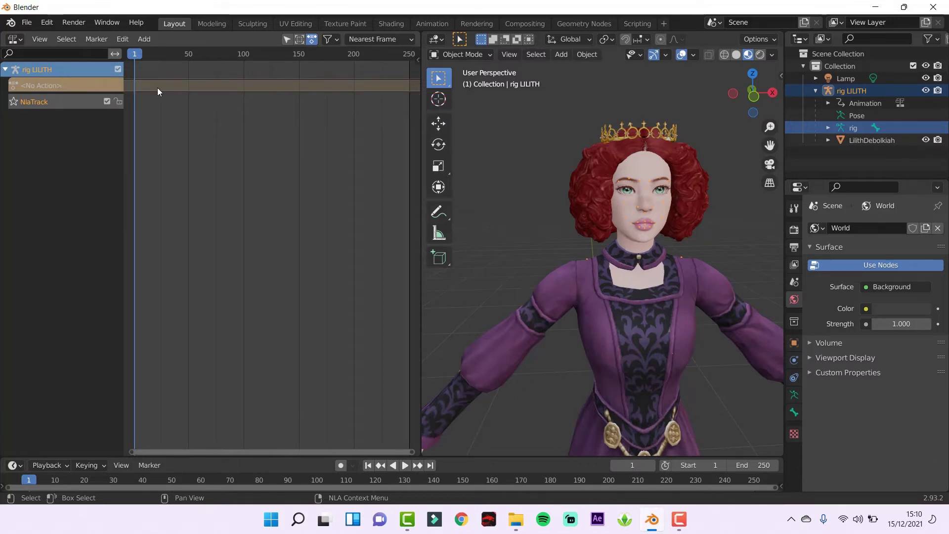
Add the pose-pack action as a strip on Lilith's NlaTrack
click(144, 40)
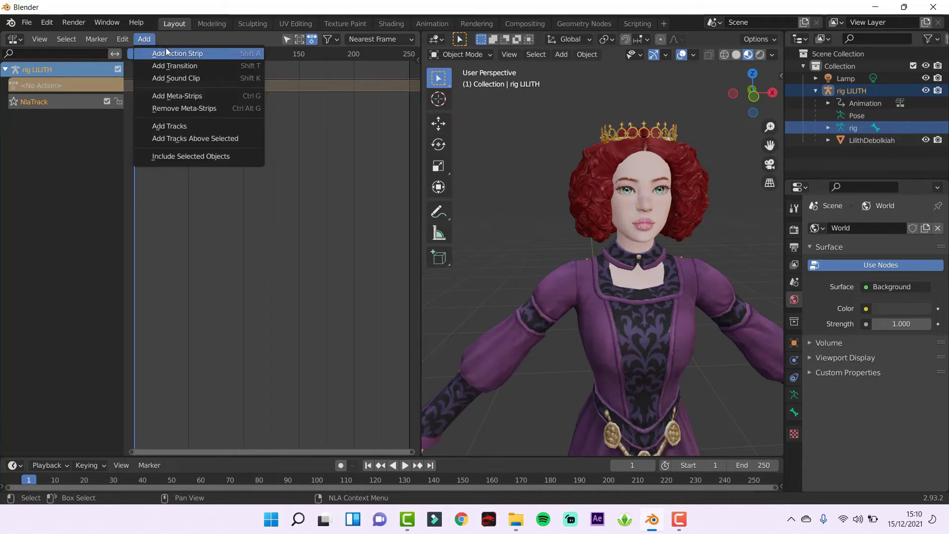
click(192, 56)
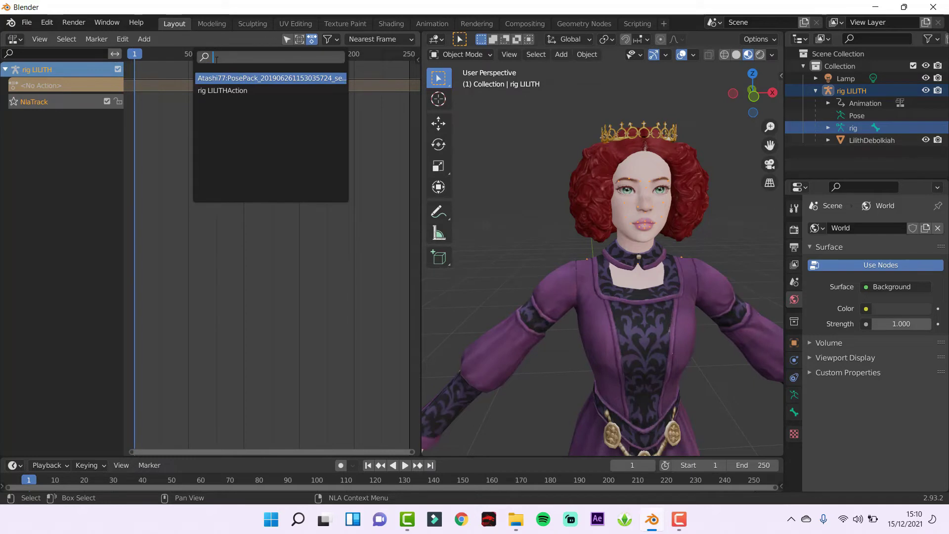
click(230, 81)
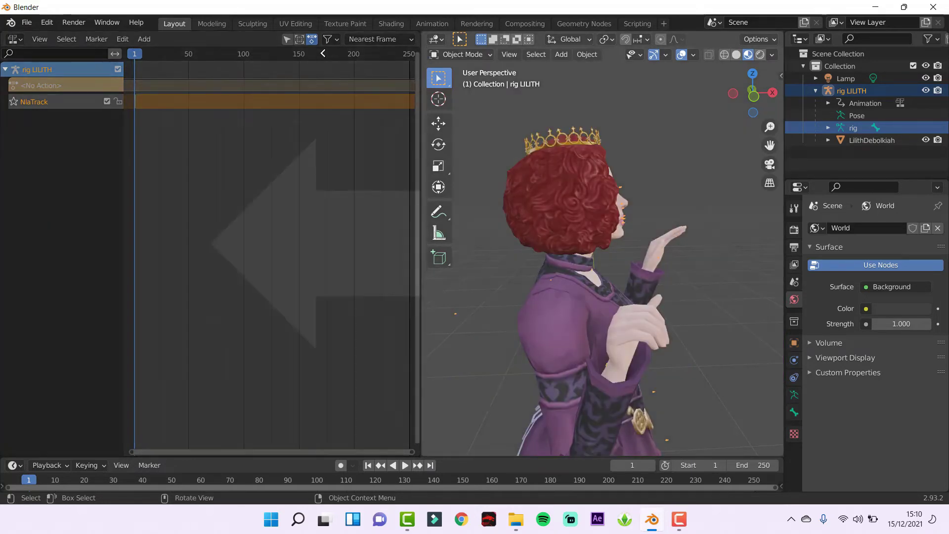
Merge the NLA area back into a single 3D view and orbit around posed Lilith
drag(346, 198, 378, 195)
scroll(511, 239, down, 5)
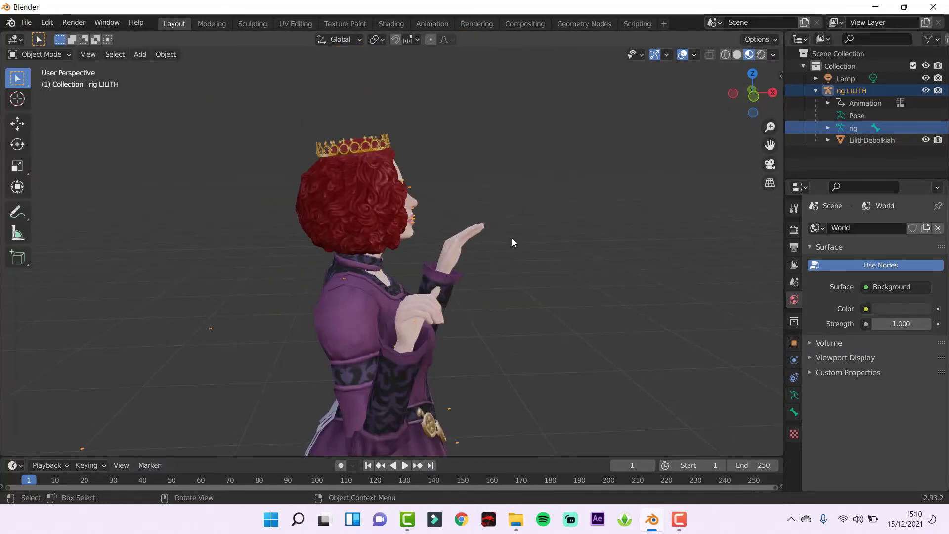
scroll(471, 355, down, 2)
mouse_move(472, 349)
middle_down()
mouse_move(334, 330)
mouse_move(348, 322)
mouse_move(350, 340)
mouse_move(340, 329)
mouse_move(383, 371)
mouse_move(401, 360)
middle_up()
scroll(340, 329, down, 1)
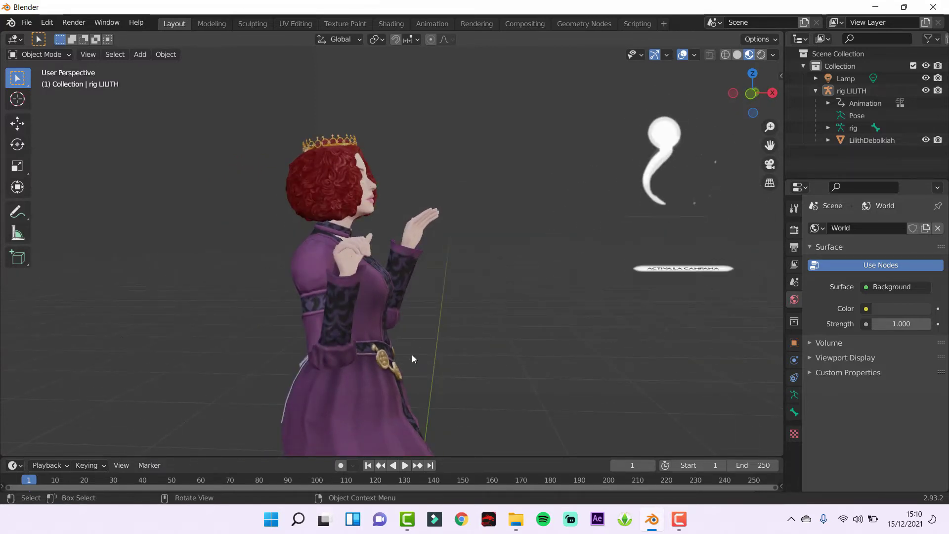
scroll(385, 323, down, 1)
mouse_move(409, 325)
middle_down()
mouse_move(425, 417)
mouse_move(438, 347)
middle_up()
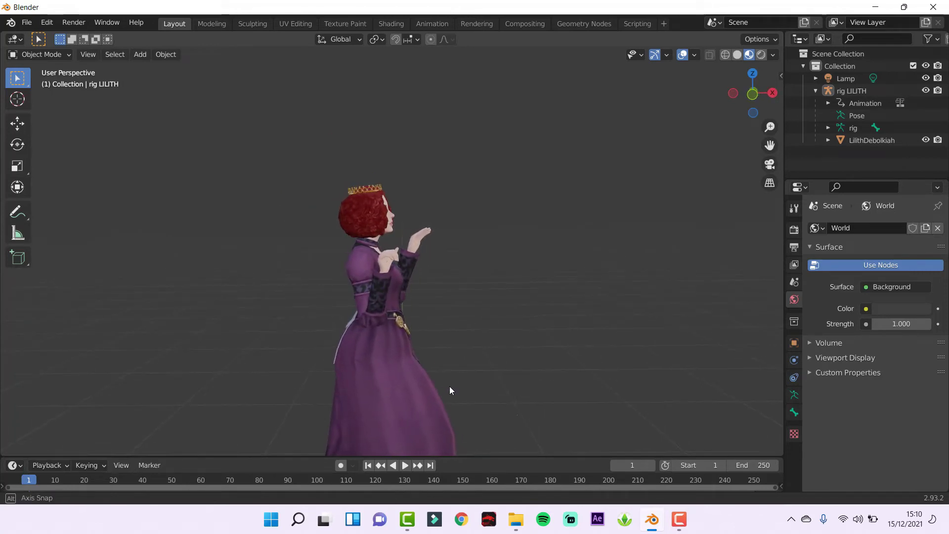
scroll(438, 351, up, 1)
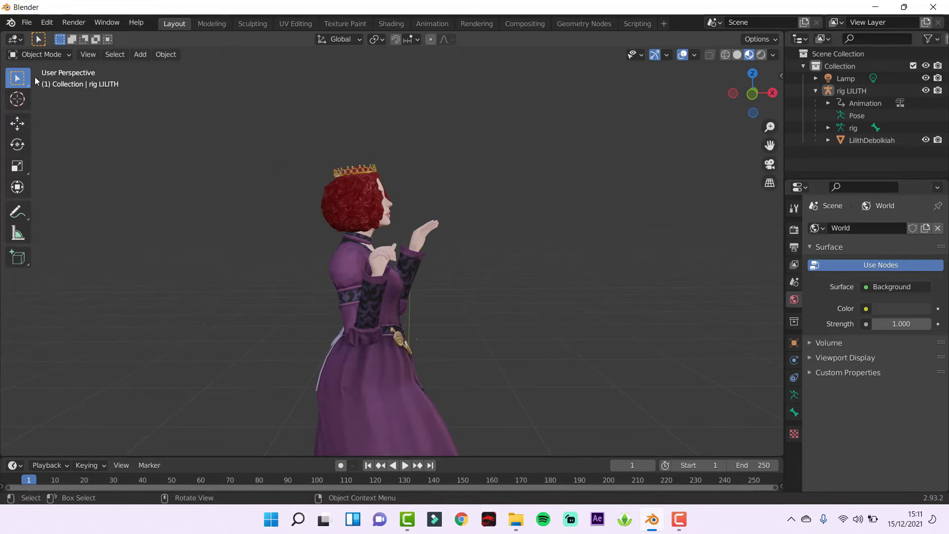
Import JhonDEBOLKIAH.dae as a COLLADA file
click(27, 26)
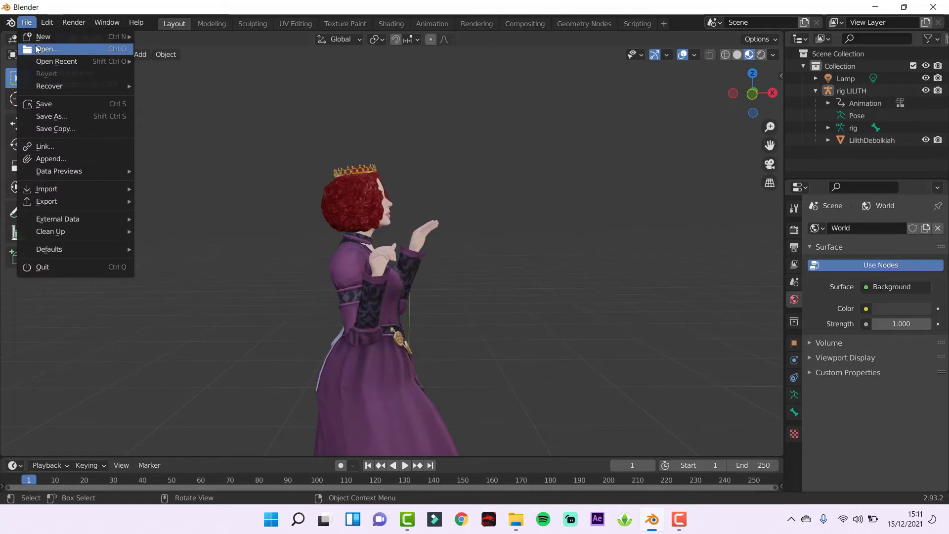
mouse_move(46, 188)
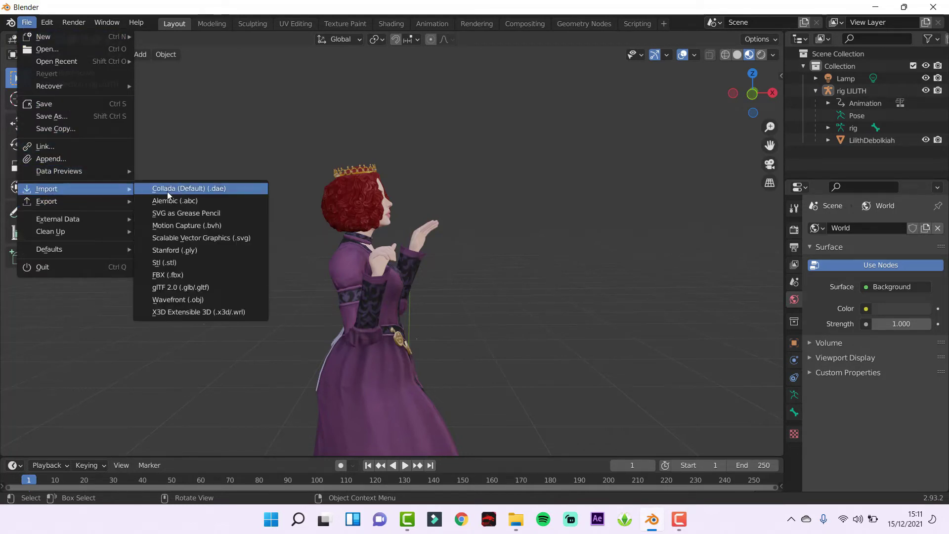
click(237, 194)
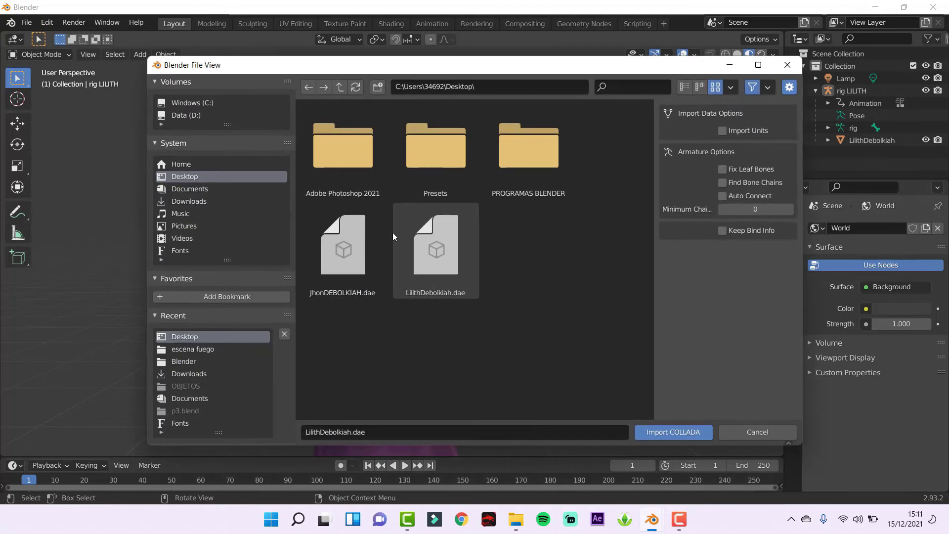
click(345, 250)
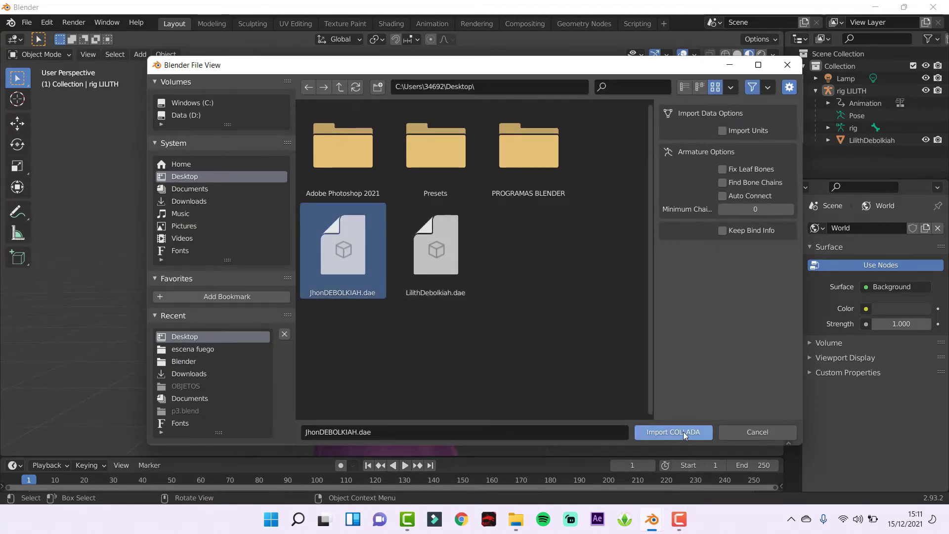
click(684, 432)
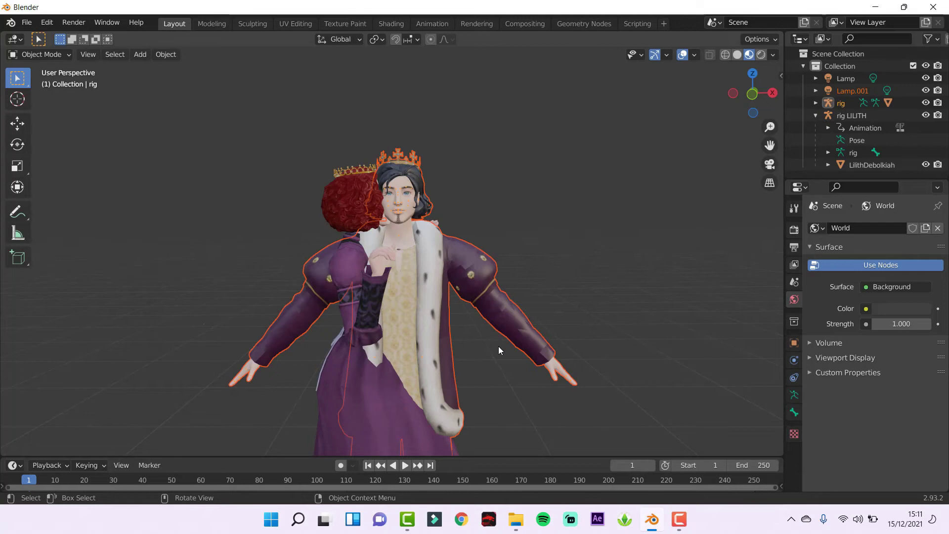
scroll(501, 352, down, 1)
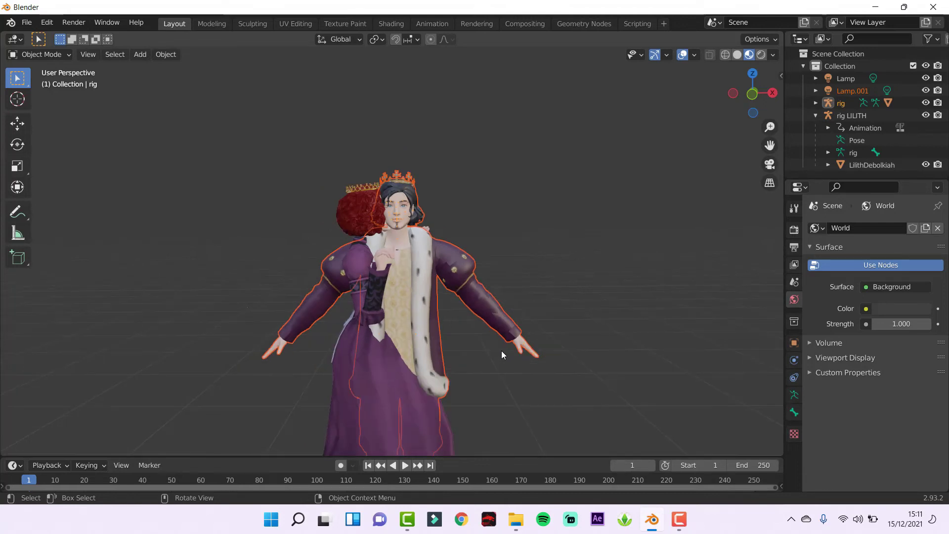
scroll(501, 351, up, 2)
scroll(480, 360, up, 2)
scroll(481, 360, up, 3)
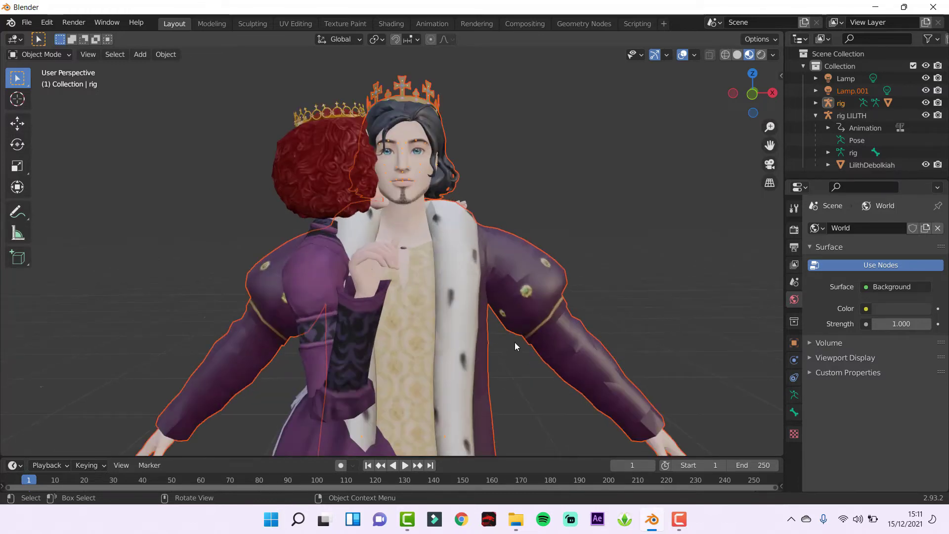
scroll(515, 342, up, 2)
scroll(462, 294, down, 4)
scroll(443, 351, down, 1)
scroll(449, 348, up, 1)
click(628, 263)
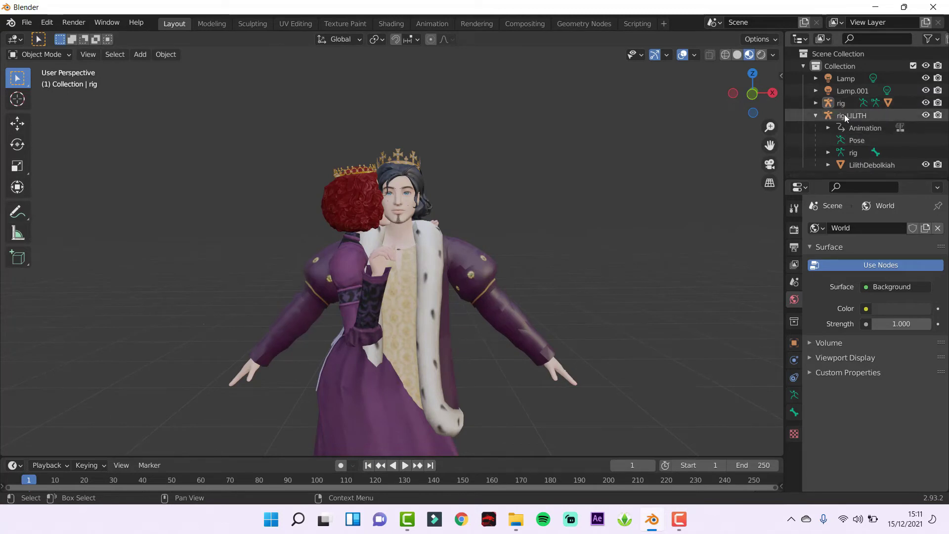
Expand Jhon's imported rig, rename it 'rig JHON', and select its rig.001 armature
click(816, 115)
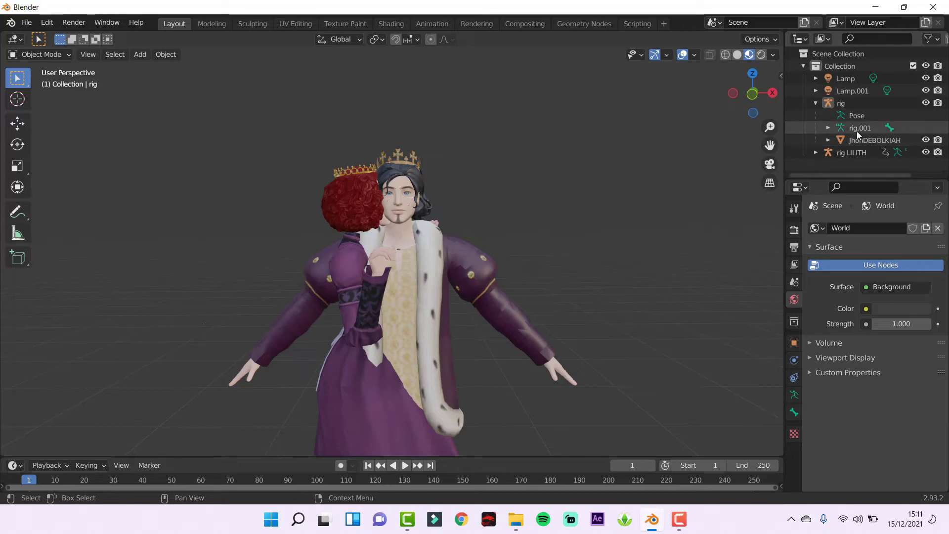
click(850, 106)
double_click(851, 105)
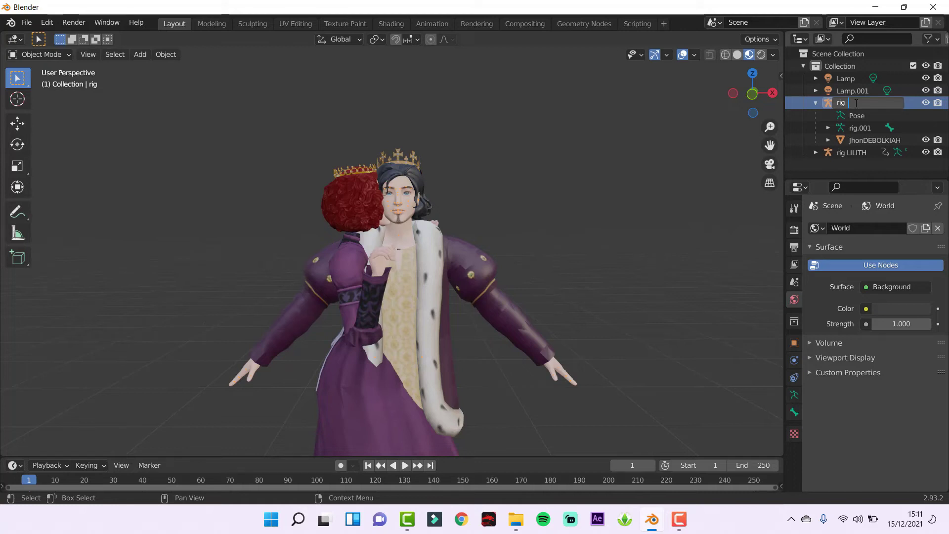
text(JHON)
key(Return)
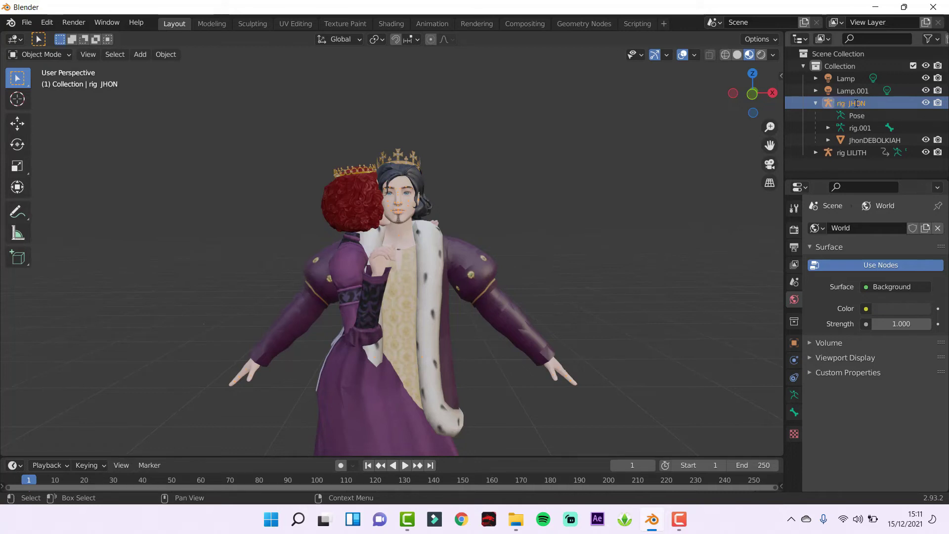
click(853, 128)
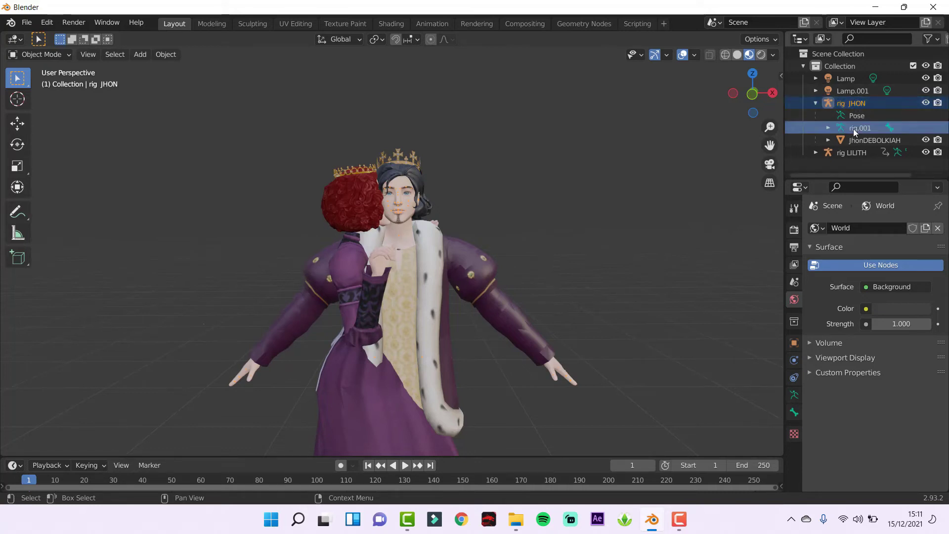
scroll(440, 234, up, 1)
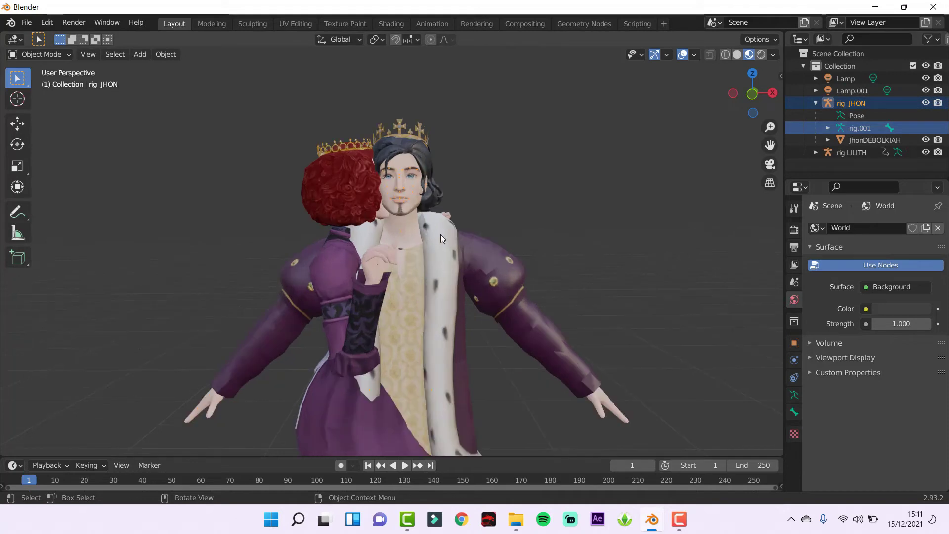
scroll(430, 215, up, 2)
scroll(395, 188, down, 1)
click(15, 40)
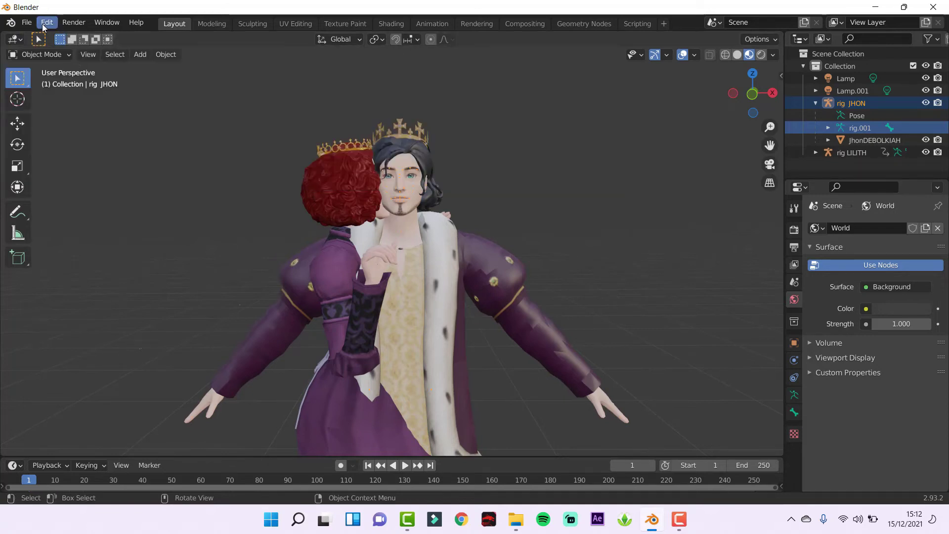
Append the Atashi77 PosePack set_24 action from the Action folder of Desktop/M11.blend
click(30, 23)
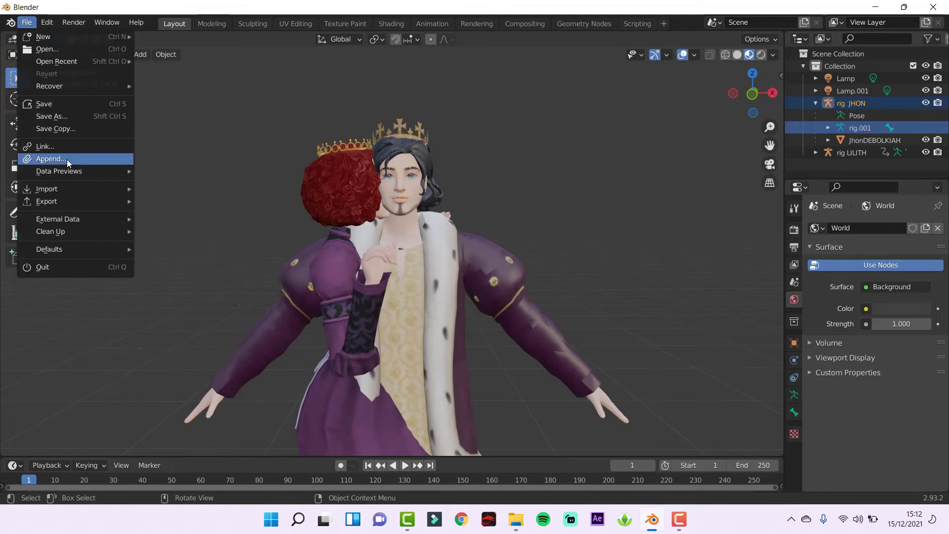
click(80, 158)
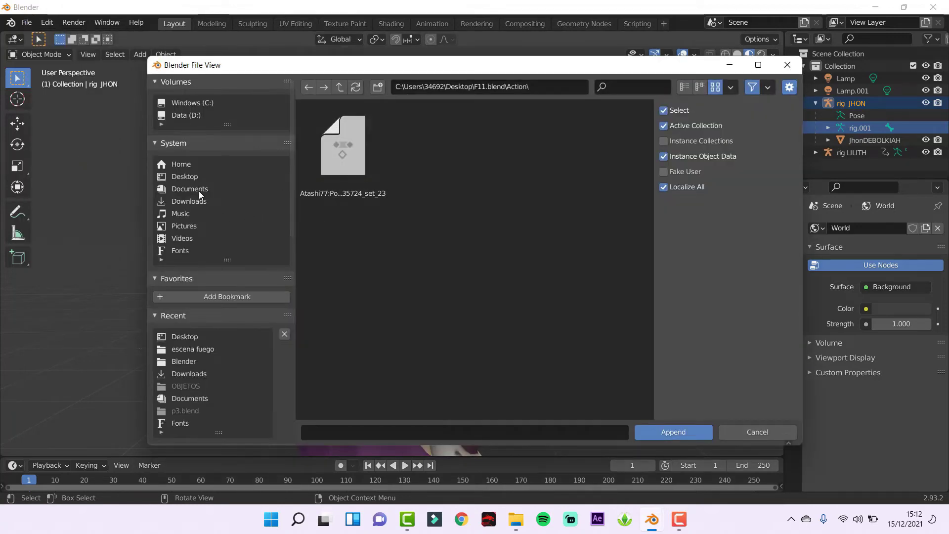
click(186, 174)
click(461, 260)
click(668, 431)
click(357, 159)
double_click(357, 159)
click(350, 157)
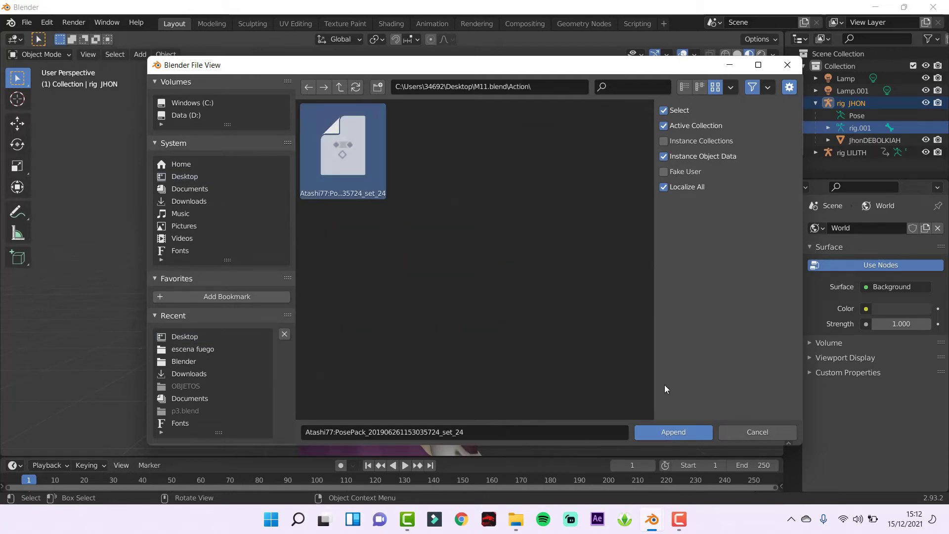
click(672, 432)
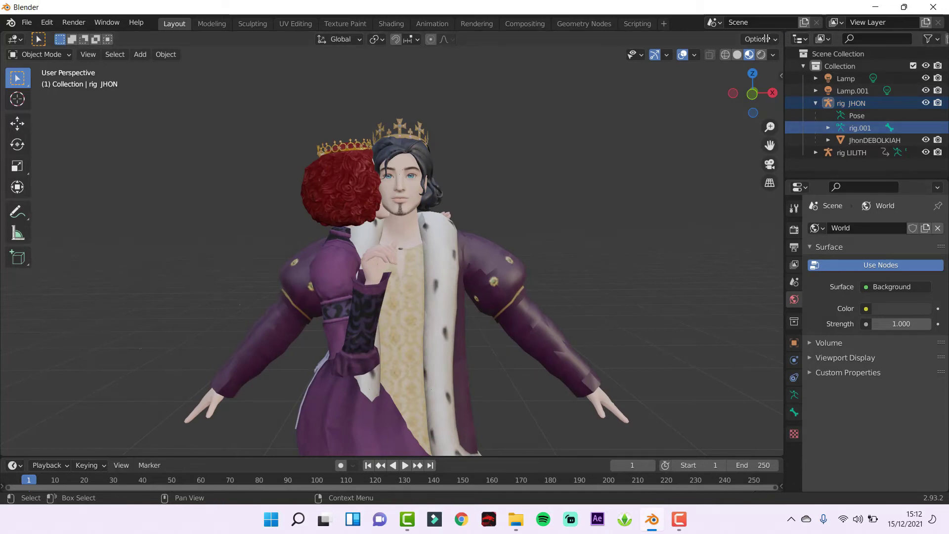
Split the 3D view side by side, frame the right view on the couple, and hide rig LILITH
drag(766, 39, 403, 99)
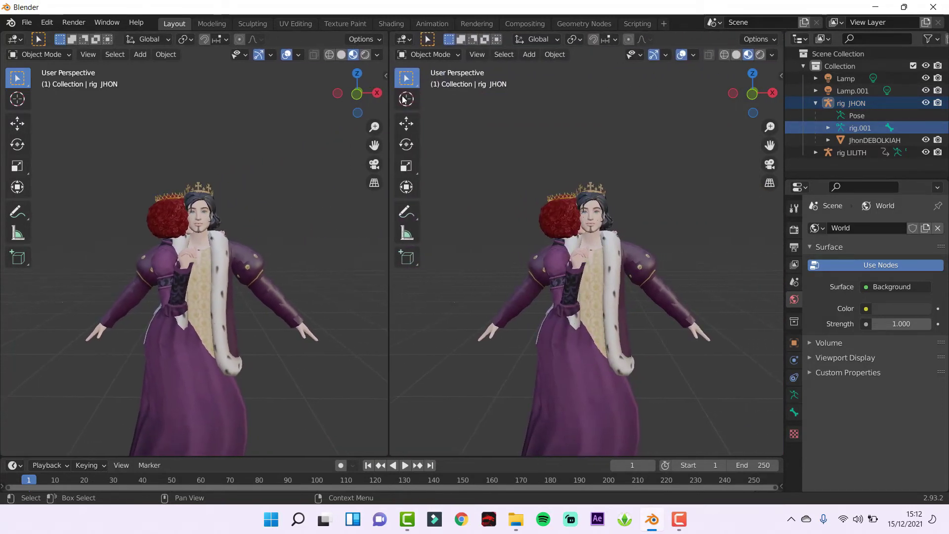
scroll(601, 196, up, 4)
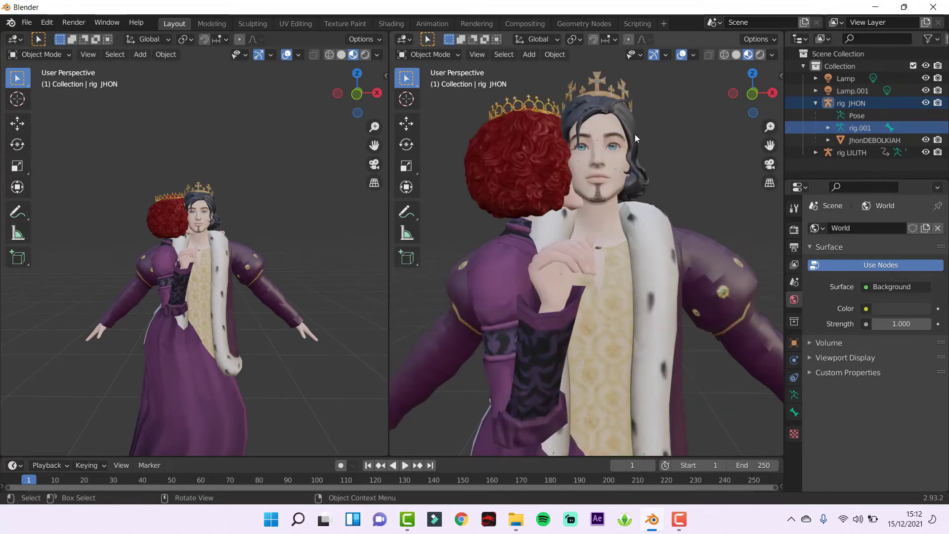
middle_drag(623, 203, 630, 238)
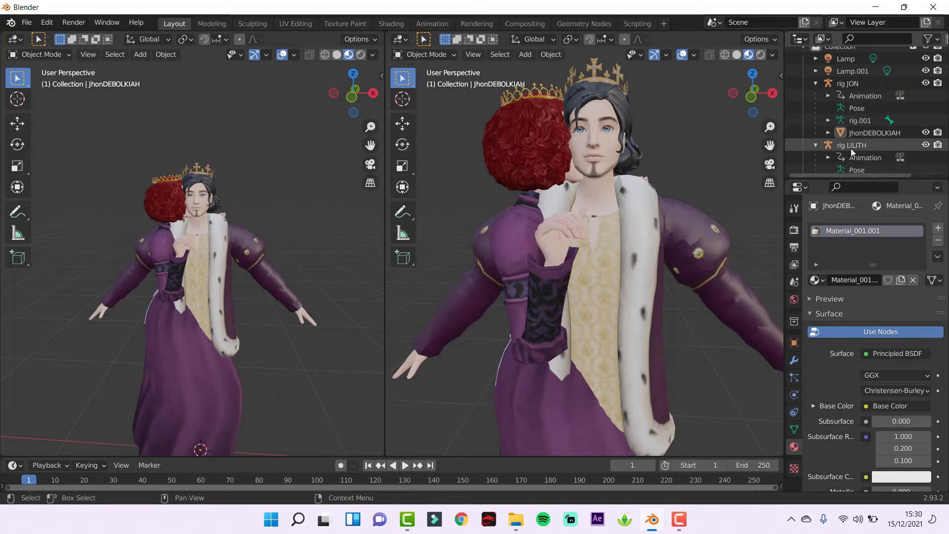
click(925, 145)
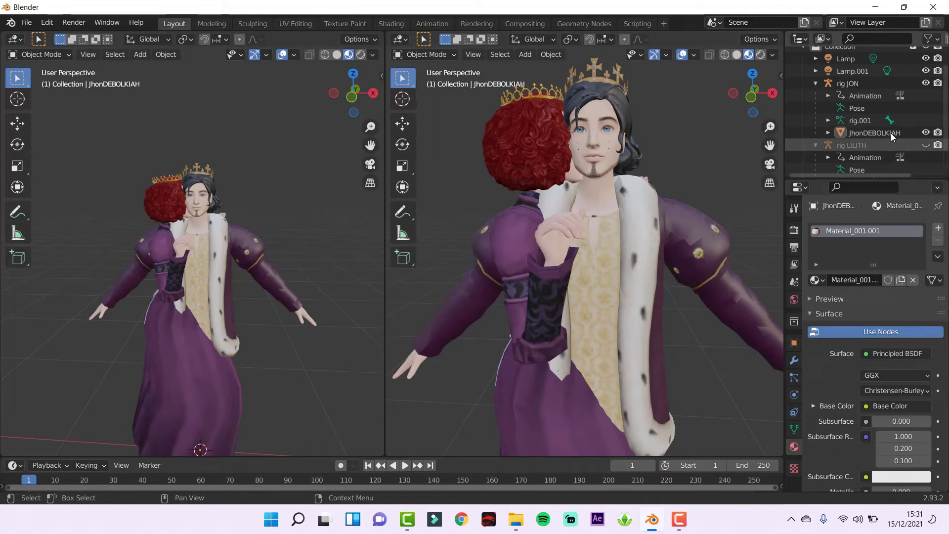
Select rig JON and insert a Location, Rotation & Scale keyframe
click(860, 120)
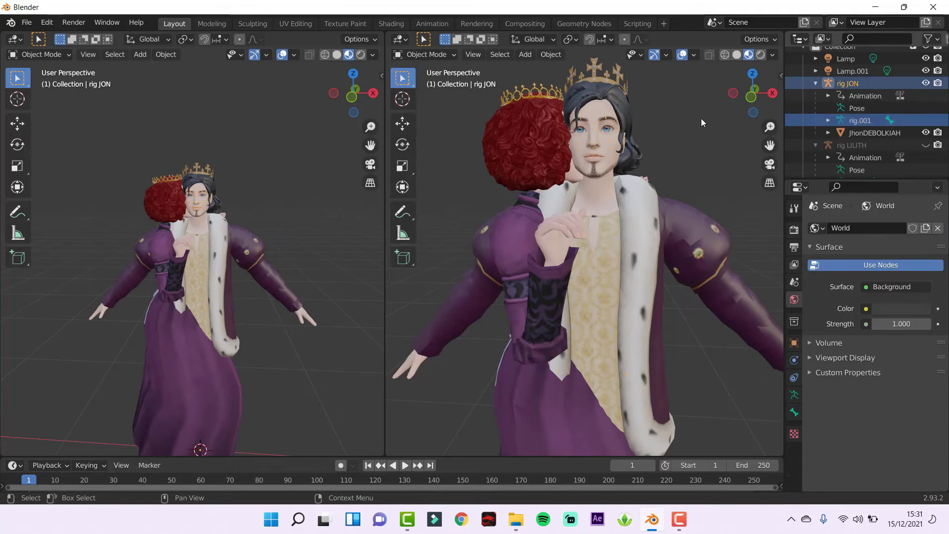
right_click(595, 129)
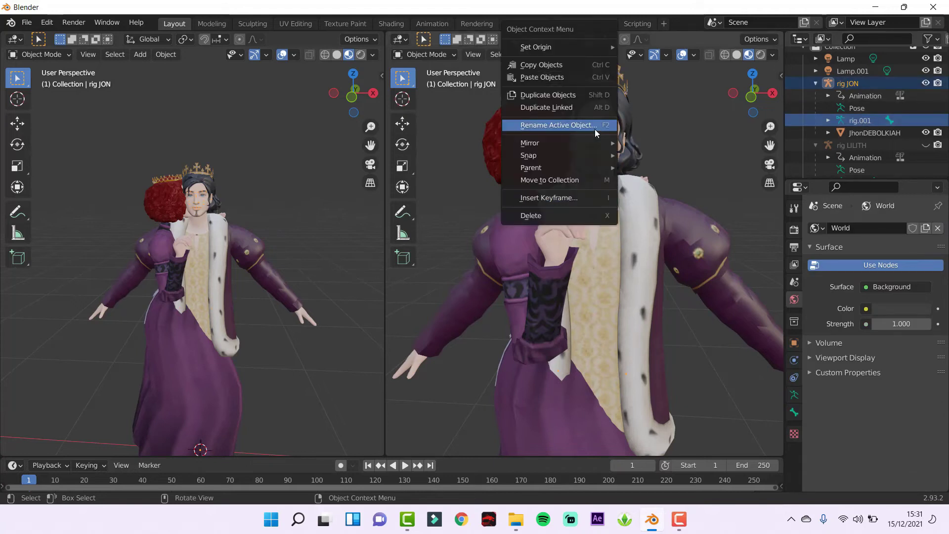
click(583, 197)
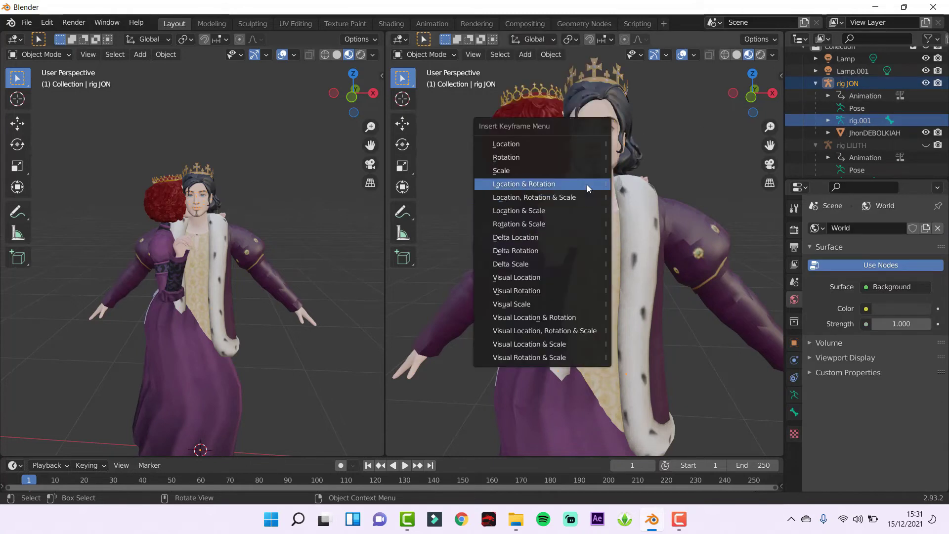
click(547, 197)
In a Nonlinear Animation editor, push down and delete JON's strip, then add the Atashi77 PosePack action strip
click(14, 39)
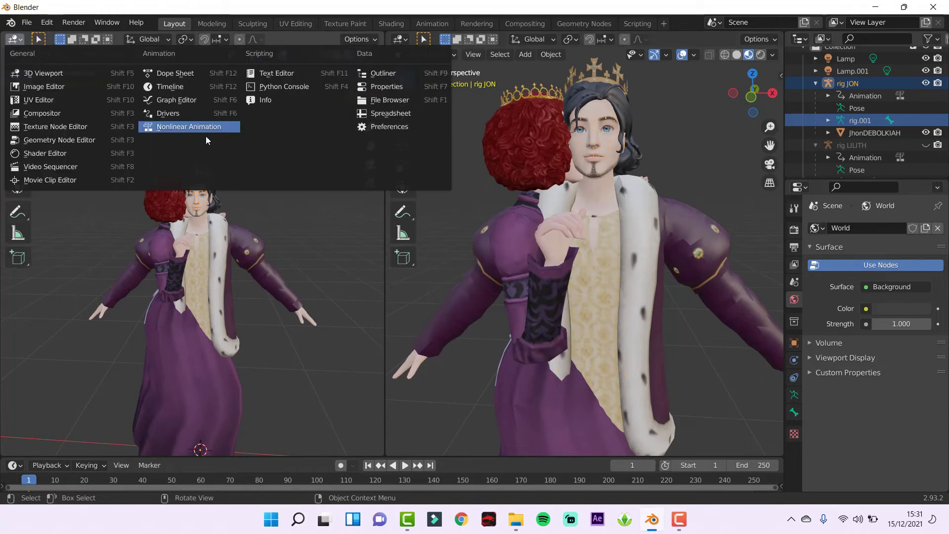
click(202, 133)
click(118, 85)
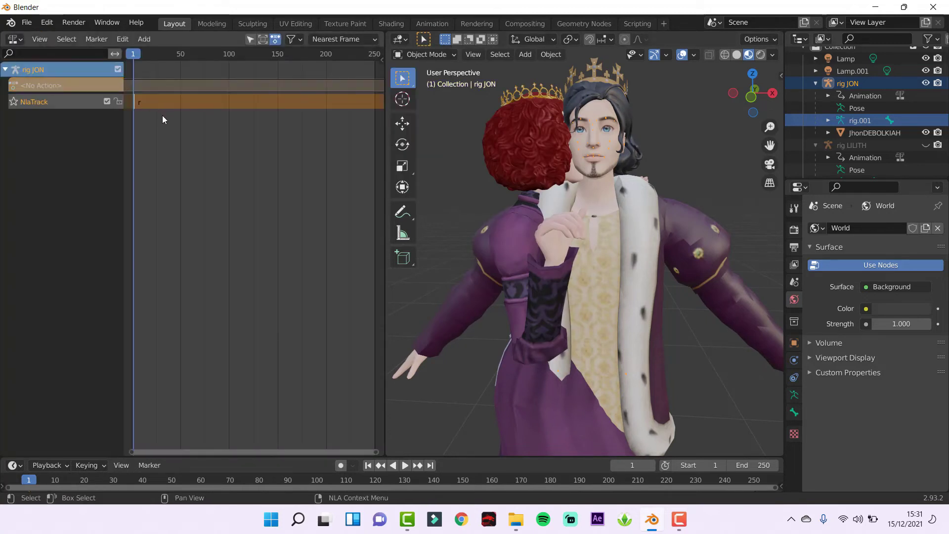
right_click(162, 105)
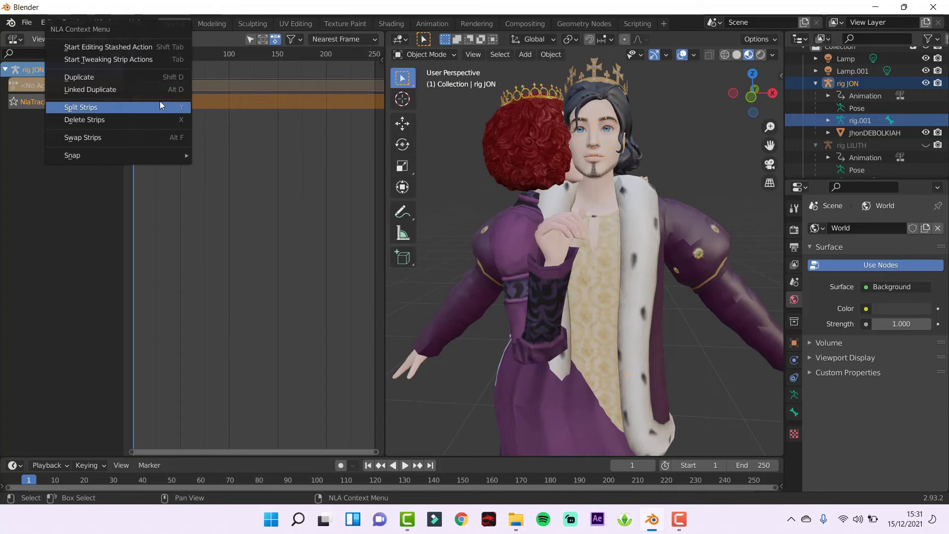
click(116, 117)
click(154, 39)
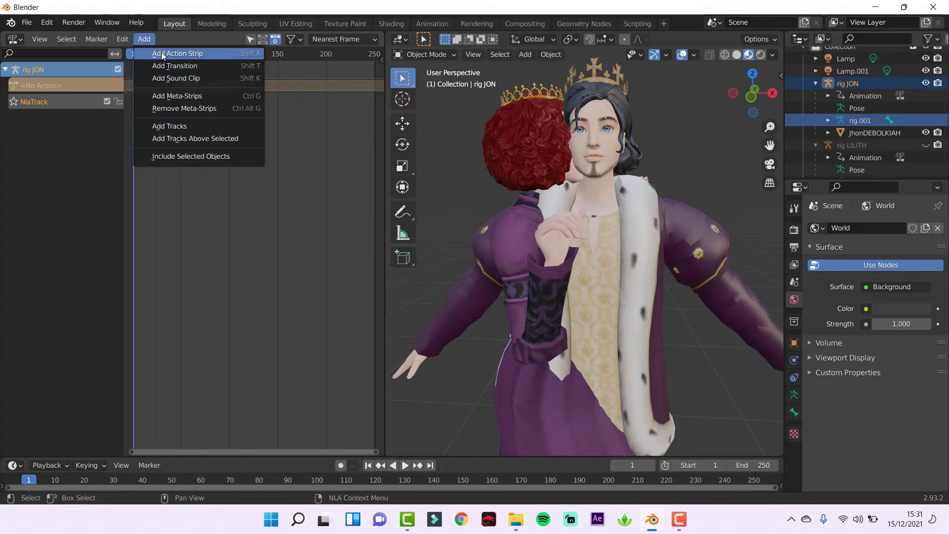
click(162, 53)
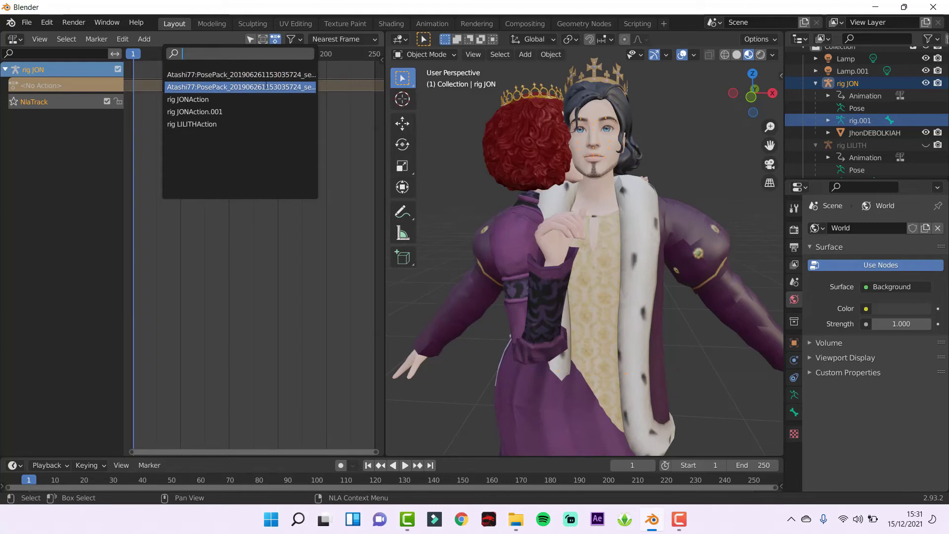
click(257, 87)
Select JhonDEBOLKIAH and join the NLA editor into the 3D viewport
click(476, 153)
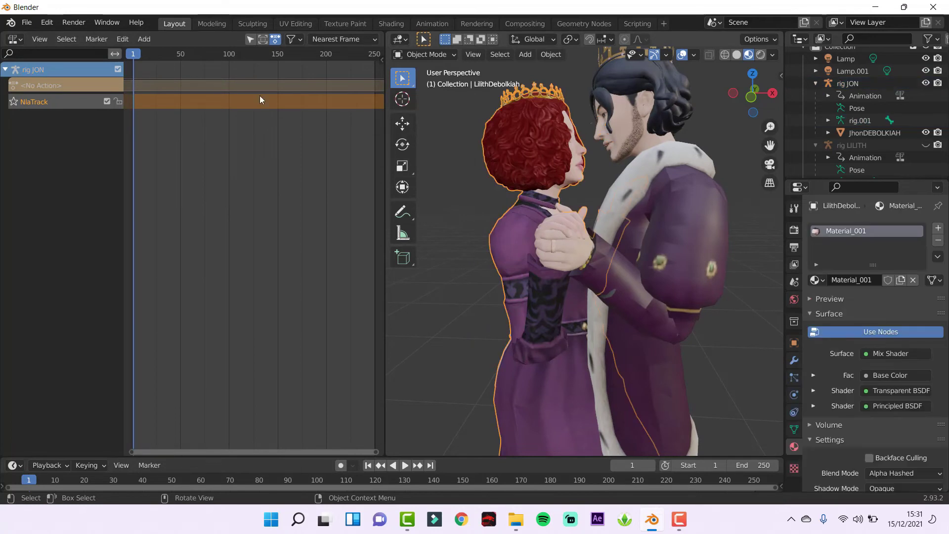
click(642, 159)
scroll(467, 210, down, 3)
scroll(468, 210, down, 1)
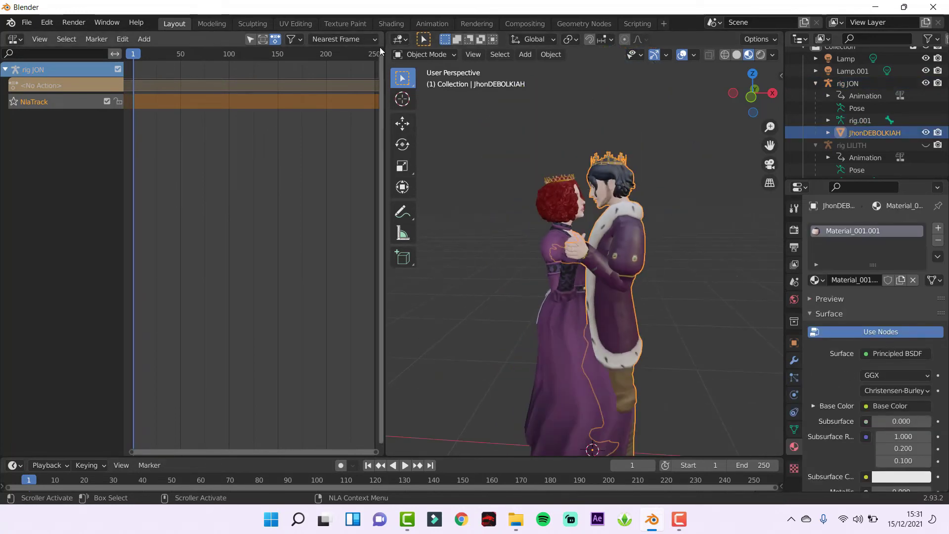
drag(387, 38, 306, 38)
click(519, 242)
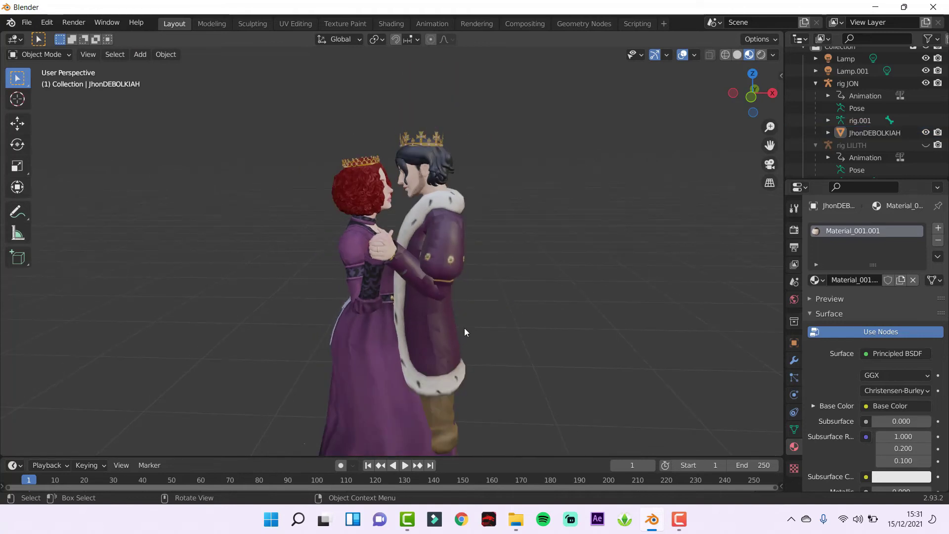
Pan, zoom and orbit the single viewport in close around the dancing couple
mouse_move(497, 304)
shift+middle_down()
mouse_move(502, 257)
mouse_move(511, 339)
mouse_move(468, 341)
mouse_move(517, 348)
mouse_move(651, 337)
mouse_move(513, 342)
mouse_move(606, 348)
mouse_move(565, 360)
mouse_move(527, 342)
mouse_move(473, 342)
mouse_move(468, 352)
mouse_move(478, 354)
mouse_move(500, 346)
mouse_move(464, 351)
mouse_move(522, 345)
mouse_move(599, 362)
mouse_move(665, 345)
mouse_move(687, 351)
mouse_move(512, 344)
mouse_move(505, 363)
mouse_move(475, 361)
mouse_move(554, 370)
mouse_move(494, 365)
shift+middle_up()
scroll(514, 341, up, 4)
scroll(503, 332, down, 3)
scroll(504, 363, up, 2)
scroll(476, 361, up, 2)
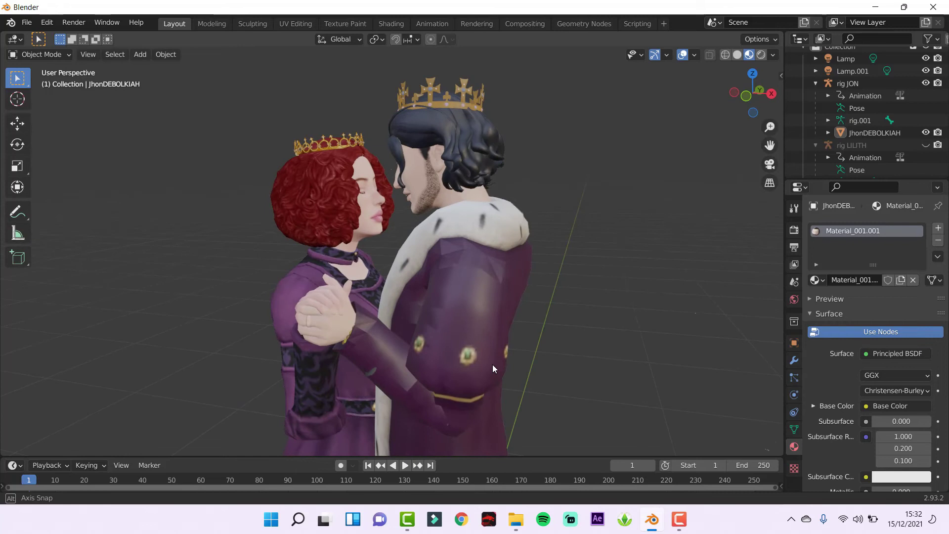
scroll(496, 358, down, 2)
mouse_move(486, 356)
middle_down()
mouse_move(456, 356)
mouse_move(491, 355)
mouse_move(455, 363)
mouse_move(467, 369)
middle_up()
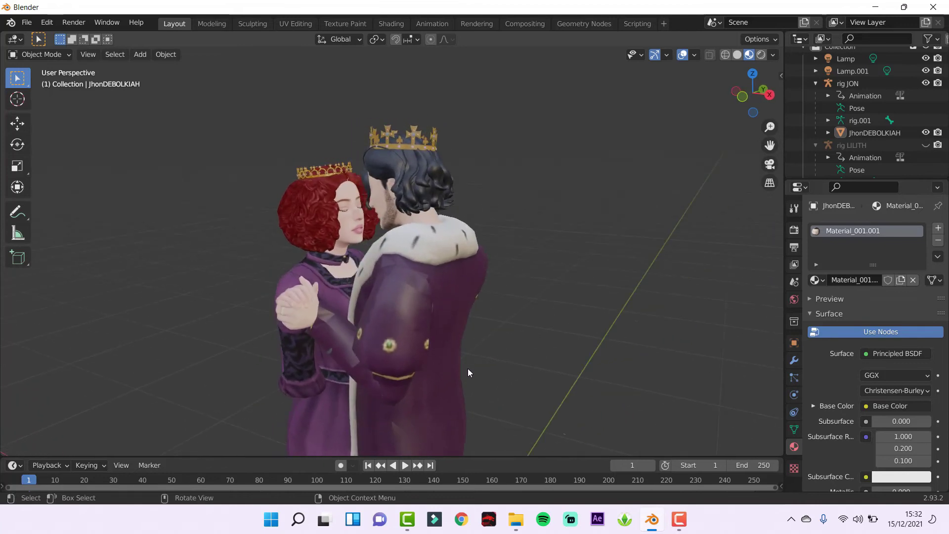
scroll(468, 368, up, 2)
mouse_move(483, 367)
middle_down()
mouse_move(548, 373)
mouse_move(484, 367)
mouse_move(544, 352)
middle_up()
scroll(540, 345, up, 2)
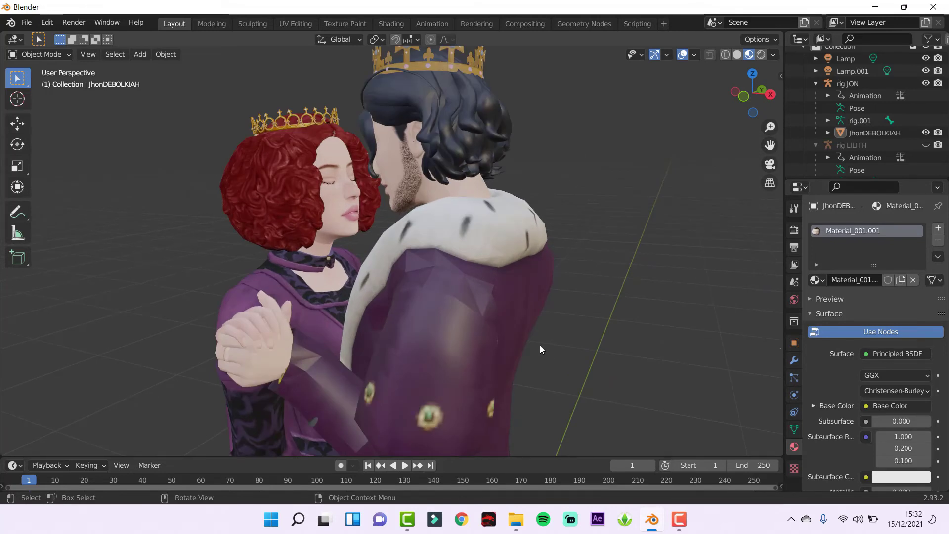
scroll(539, 345, down, 2)
scroll(539, 345, down, 3)
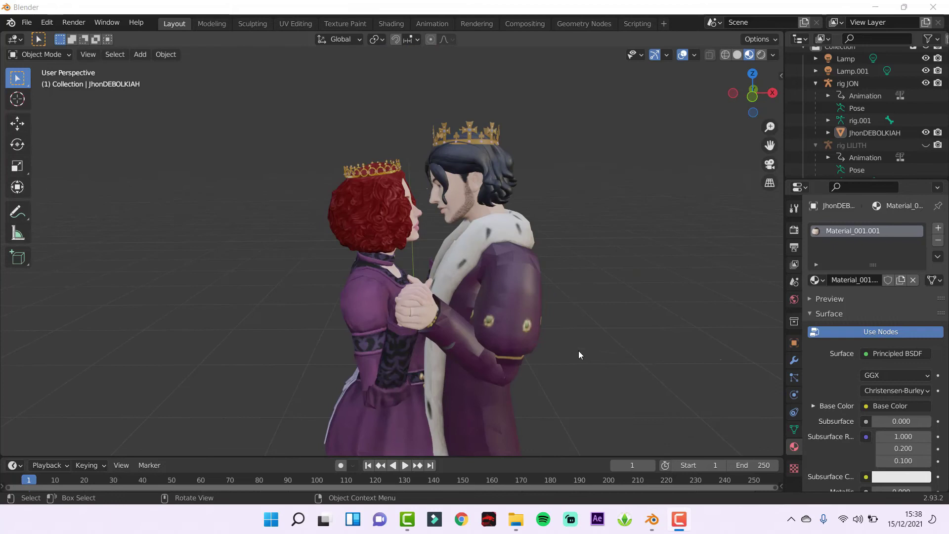
click(140, 55)
Add a plane under the couple and scale it up into a floor
click(257, 74)
key(s)
click(499, 375)
Try duplicating the floor and rotating it 90° on X, then undo the attempt
key(shift+d)
key(r)
key(x)
key(9)
key(0)
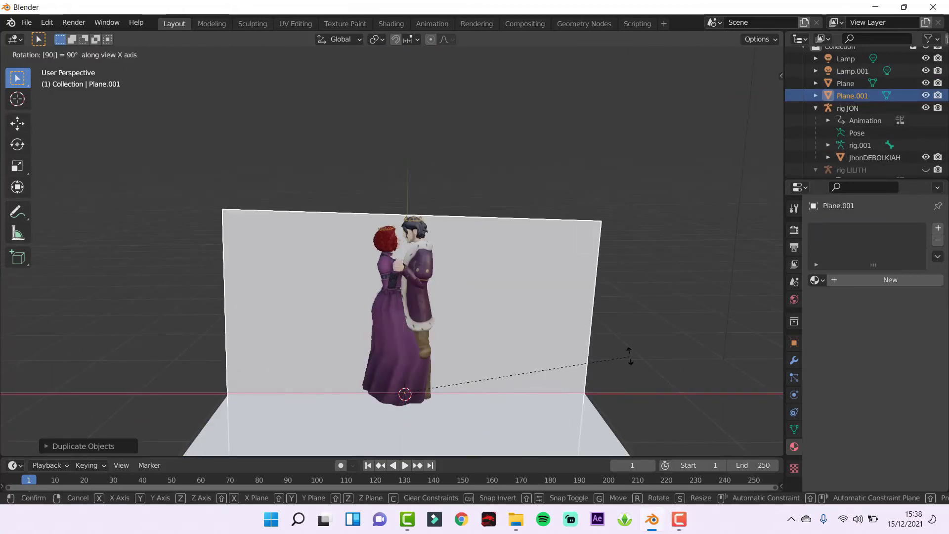
key(Return)
key(ctrl+z)
right_click(491, 391)
key(ctrl+z)
key(ctrl+z)
key(ctrl+shift+z)
Duplicate the floor, rotate it 90° on X, and move it behind the couple as a backdrop
right_click(455, 417)
click(449, 370)
text(rx90)
key(Return)
click(17, 187)
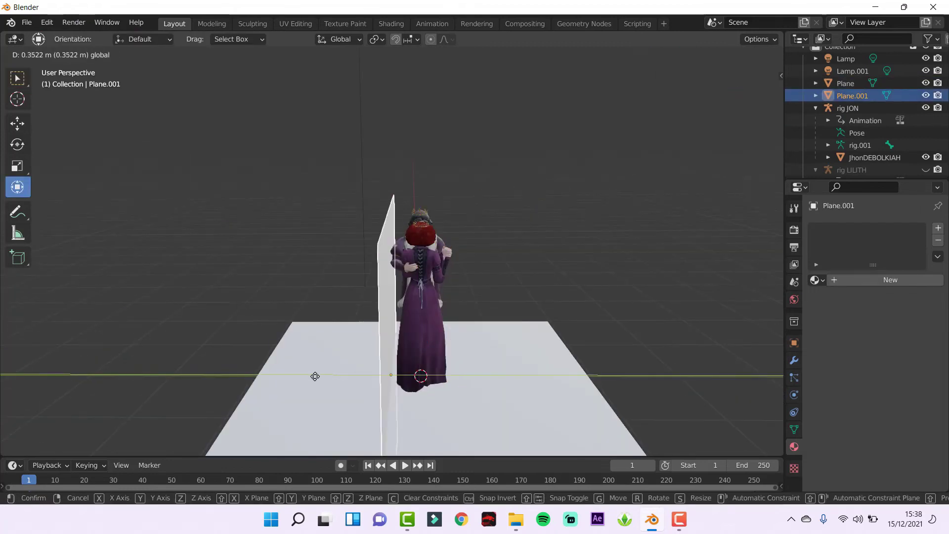
drag(314, 377, 535, 357)
Add an area light to the couple's left and preview the scene in rendered shading
click(140, 55)
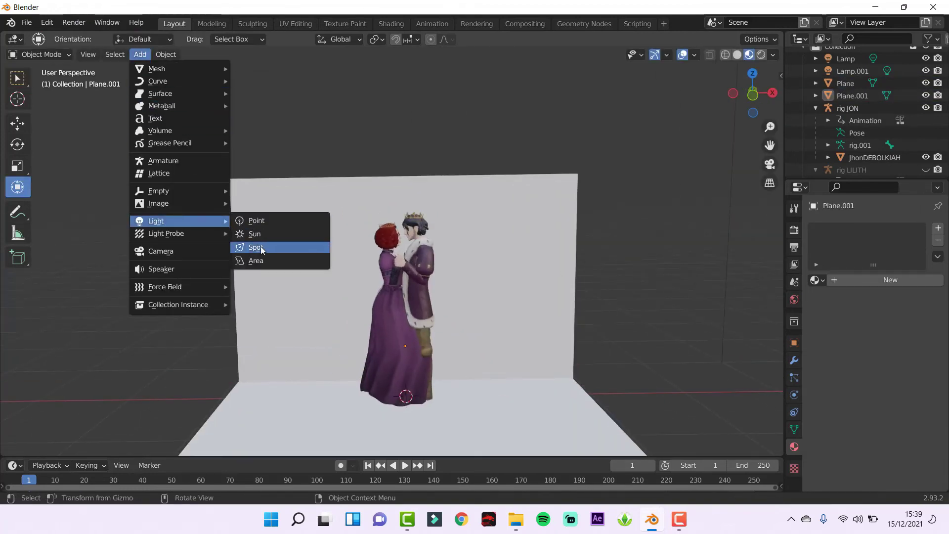
click(254, 262)
middle_drag(255, 262, 376, 297)
drag(376, 296, 304, 302)
middle_drag(303, 302, 376, 297)
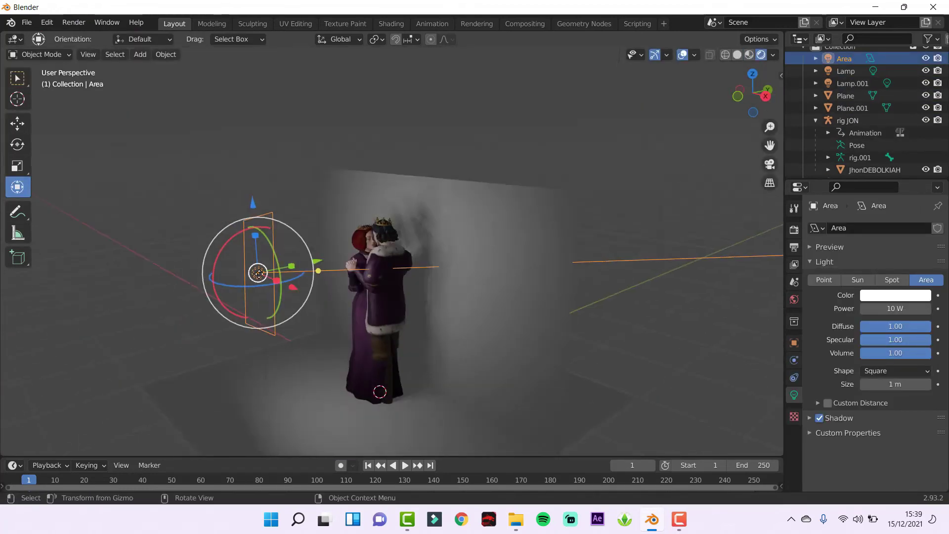
click(761, 54)
middle_drag(467, 343, 635, 344)
Add a point light and place it to the couple's right
click(140, 54)
click(257, 220)
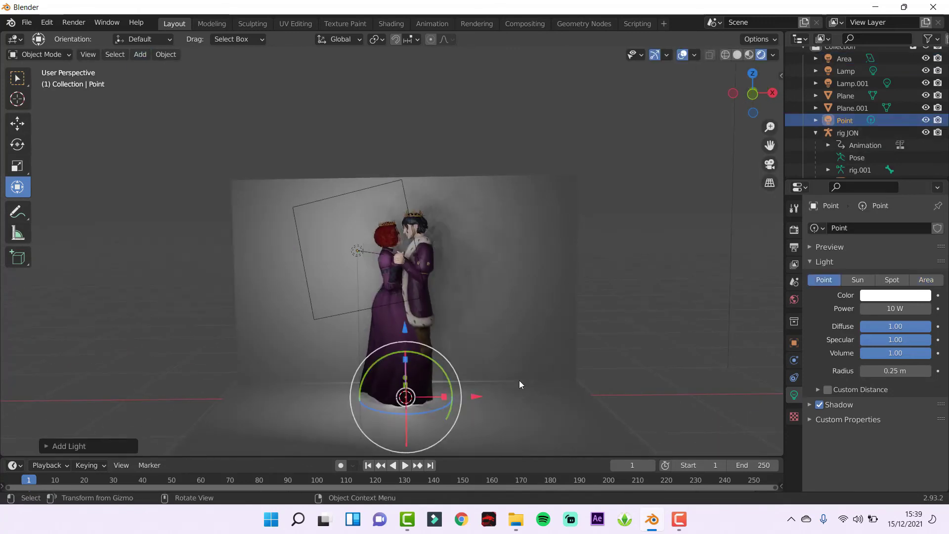
middle_drag(519, 380, 310, 270)
drag(309, 269, 437, 346)
scroll(521, 254, up, 3)
scroll(479, 357, up, 2)
Give the backdrop wall a new material with a golden-yellow Base Color
click(479, 358)
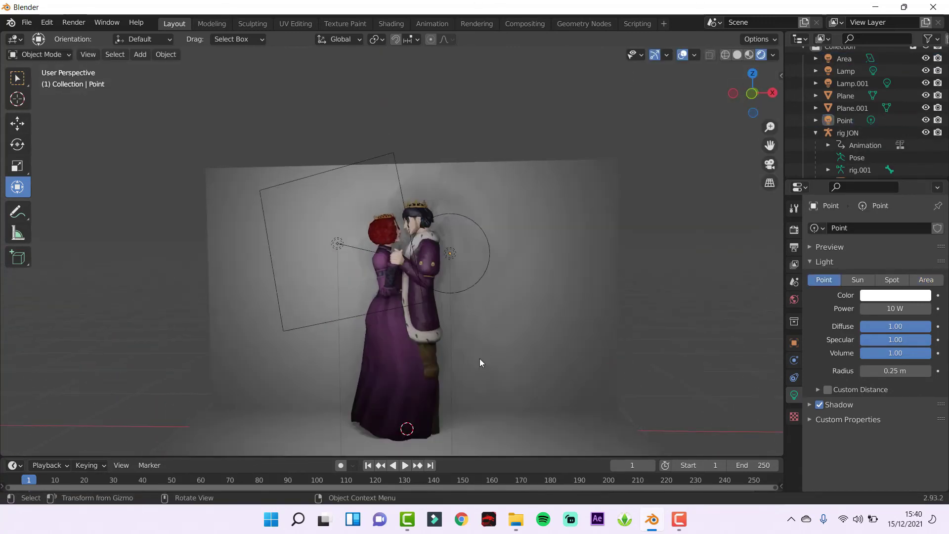
click(794, 446)
click(875, 280)
click(901, 366)
mouse_move(895, 262)
mouse_down()
mouse_move(848, 238)
mouse_move(850, 257)
mouse_up()
Inspect the backdrop wall's material blend mode and the output settings
scroll(542, 365, up, 4)
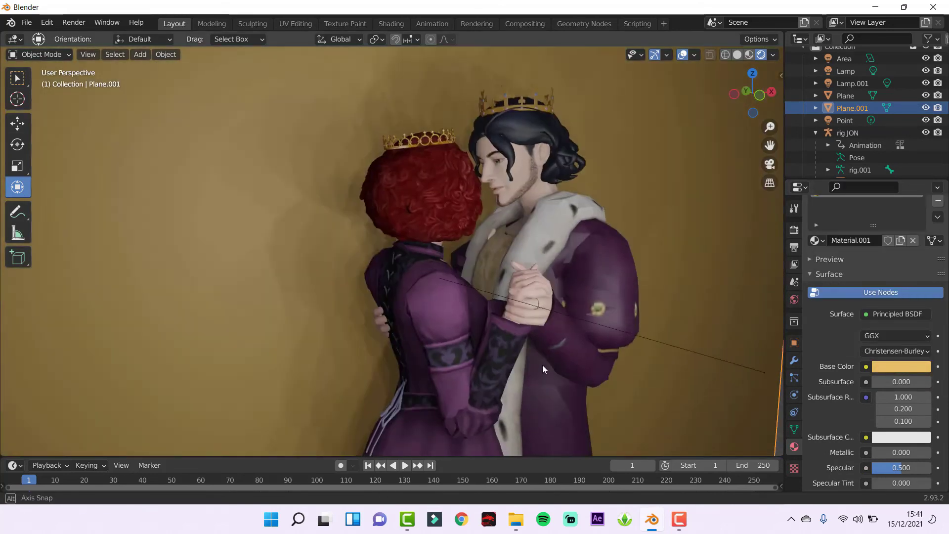
scroll(542, 365, down, 5)
scroll(859, 440, up, 2)
click(638, 371)
scroll(848, 411, down, 10)
scroll(848, 411, down, 3)
scroll(847, 410, down, 4)
click(888, 344)
click(794, 246)
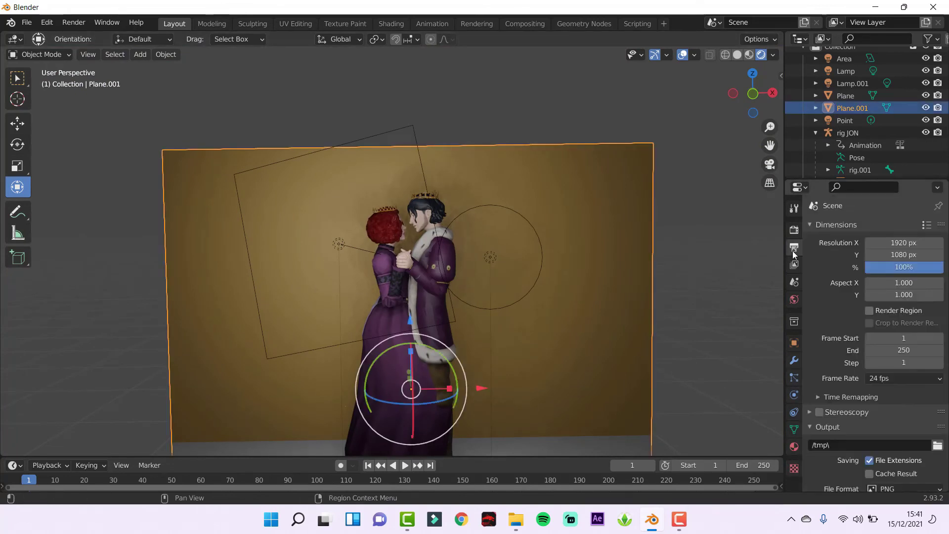
scroll(870, 346, down, 8)
mouse_move(396, 371)
middle_down()
mouse_move(577, 423)
mouse_move(652, 421)
middle_up()
Review the area light's shadow, texture and transform properties
click(794, 395)
click(839, 418)
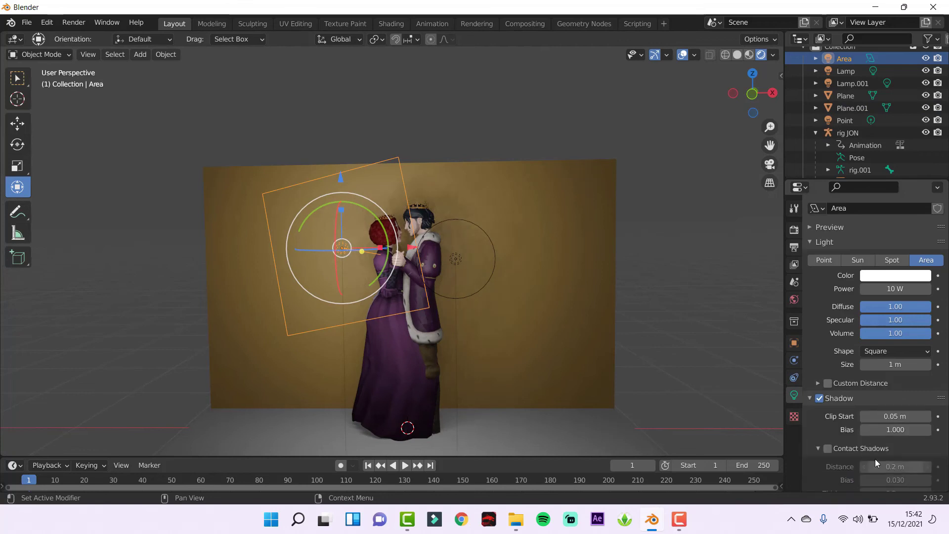
scroll(870, 322, down, 2)
scroll(870, 321, up, 2)
click(794, 247)
click(794, 416)
click(794, 342)
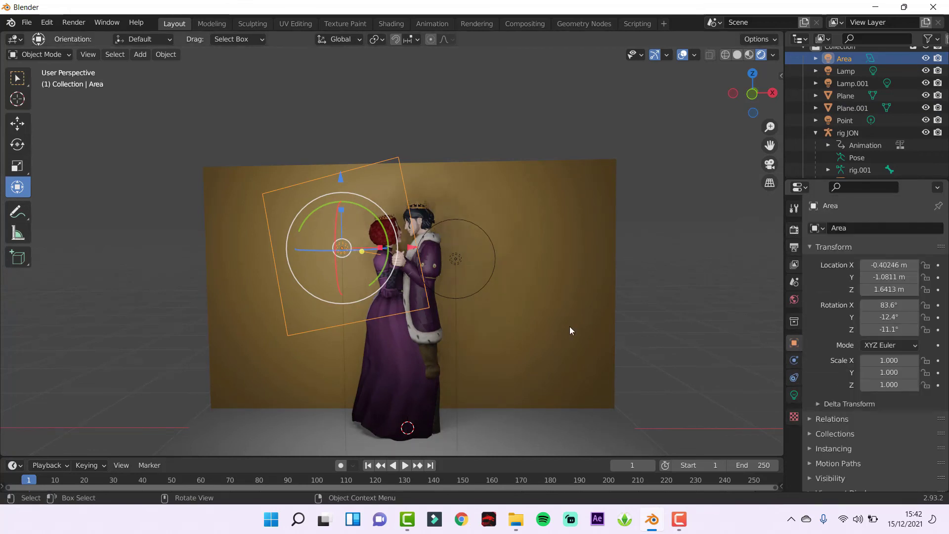
scroll(569, 327, up, 3)
Check the scene, light and world properties
click(794, 282)
click(794, 395)
scroll(831, 426, down, 3)
scroll(827, 396, down, 1)
click(794, 299)
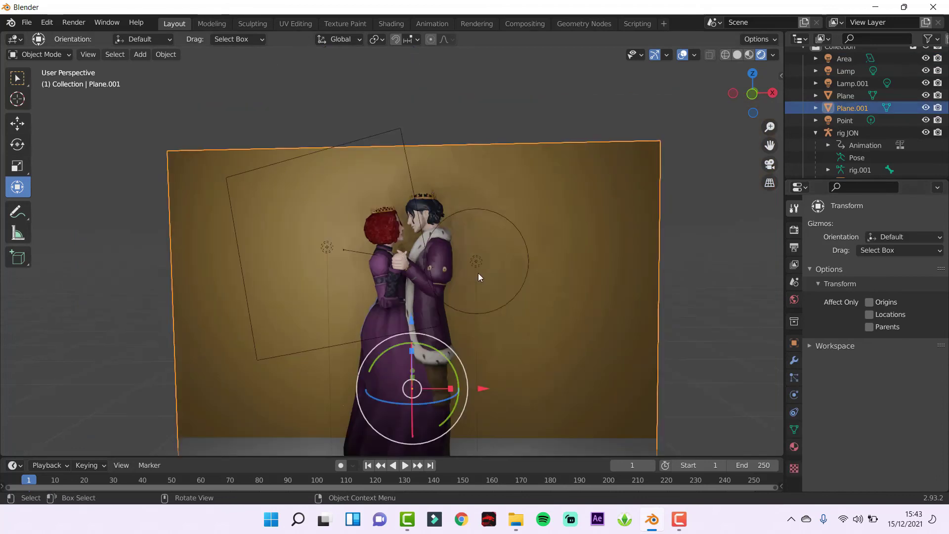
ctrl+scroll(797, 399, down, 1)
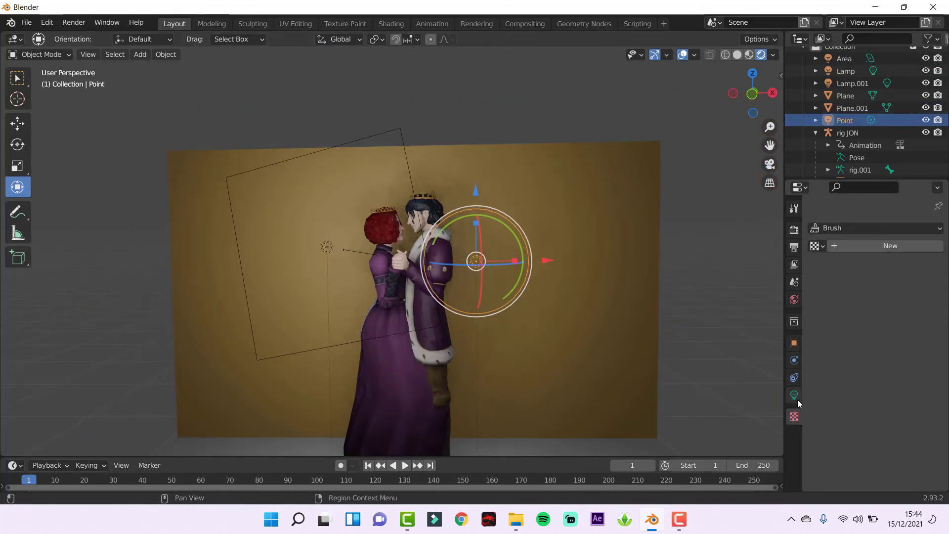
ctrl+scroll(795, 400, up, 1)
ctrl+scroll(796, 399, up, 1)
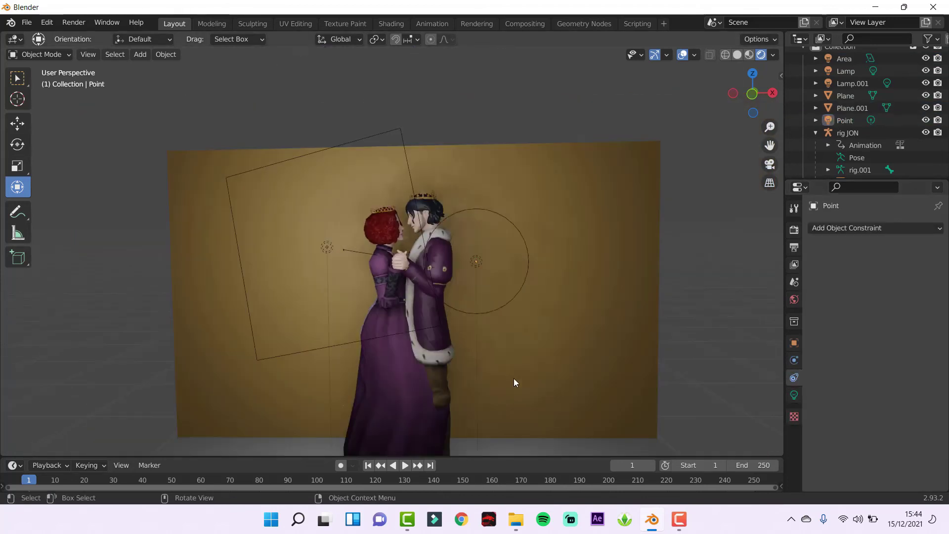
Select the area light and set the render Shadows Cube Size to 4096 px
click(844, 59)
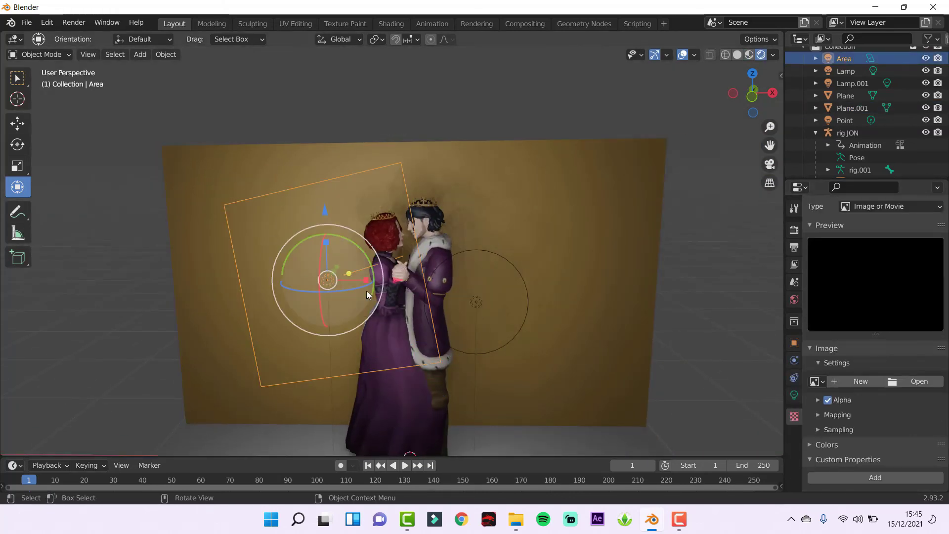
click(794, 229)
scroll(820, 264, down, 4)
click(826, 394)
click(840, 433)
Move the area light higher and to the right so the couple's soft shadows fall on the wall
key(g)
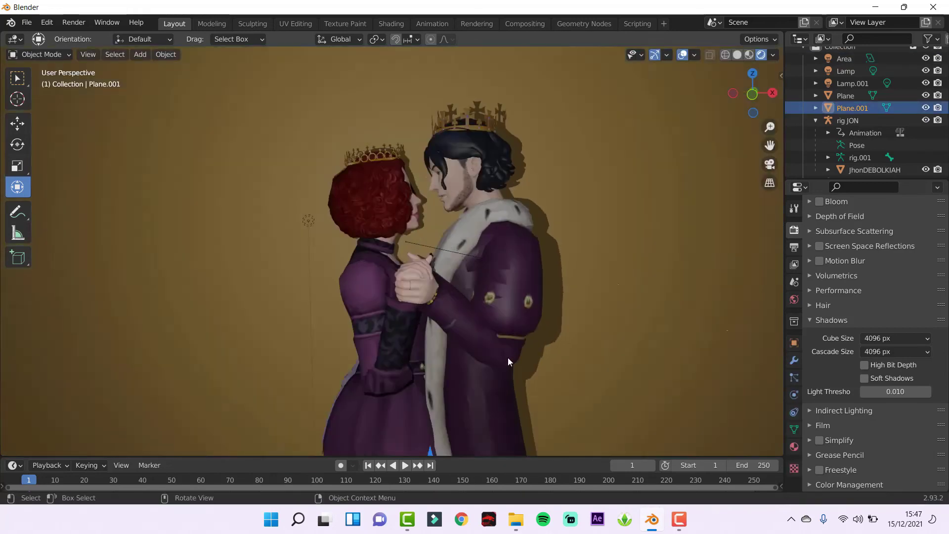
scroll(508, 358, down, 5)
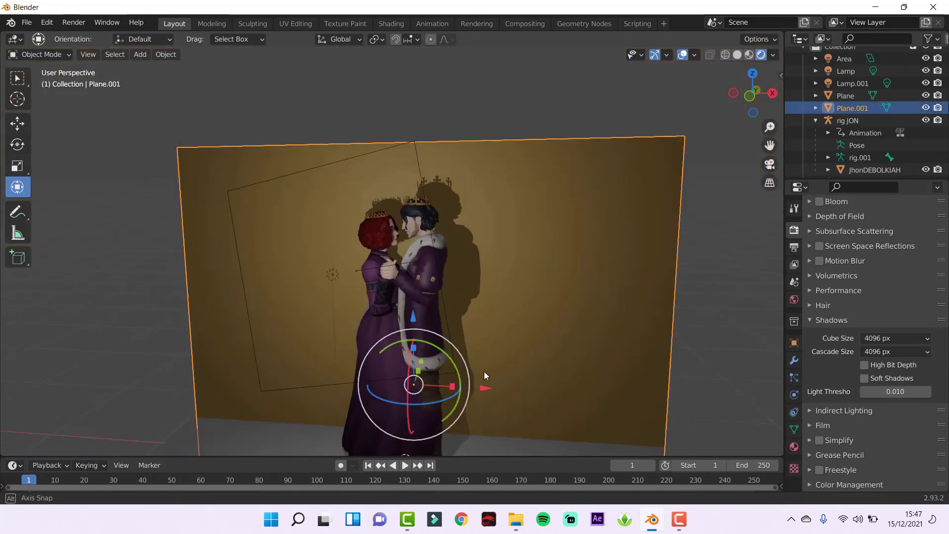
middle_drag(484, 372, 380, 382)
click(321, 307)
drag(432, 295, 430, 238)
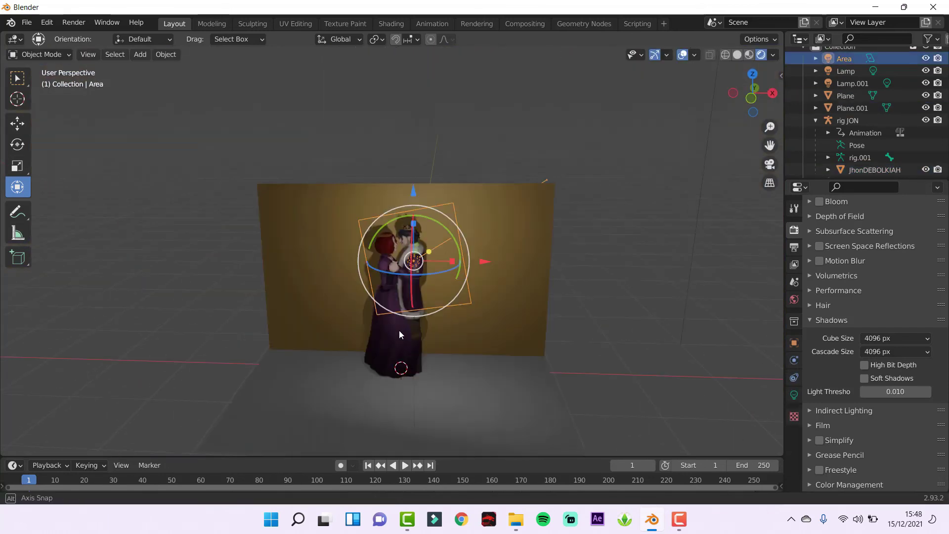
key(g)
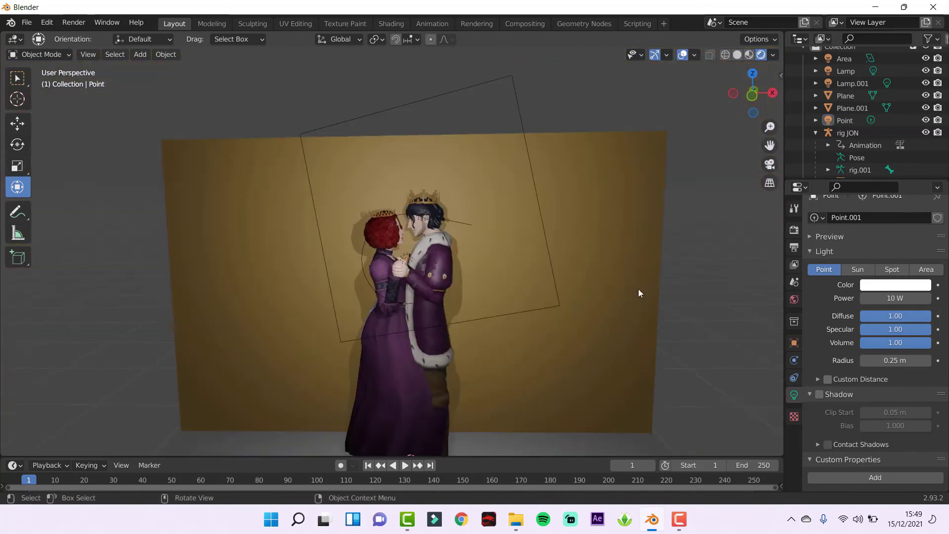
middle_drag(639, 289, 420, 283)
scroll(470, 301, up, 5)
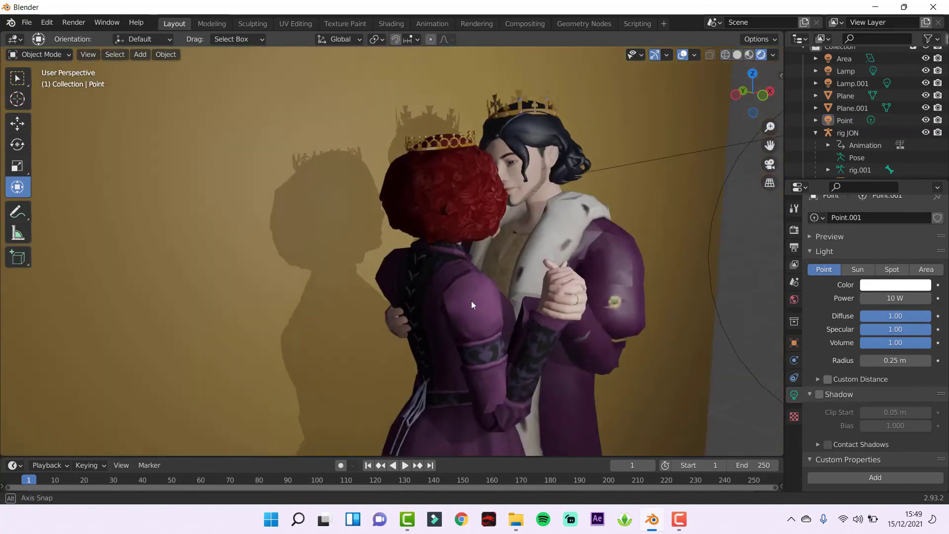
Add a camera, reposition it, and view the couple through it
click(140, 55)
click(153, 252)
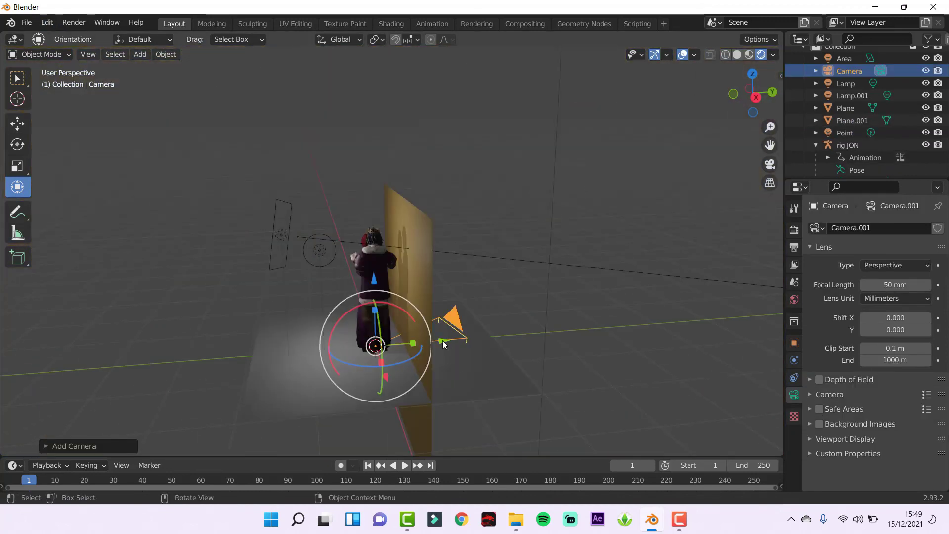
key(g)
click(783, 73)
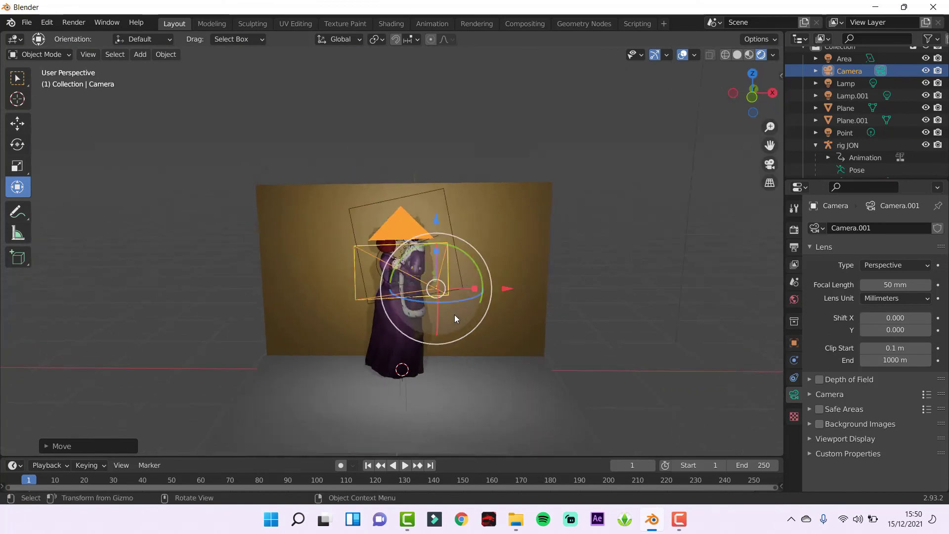
key(KP_0)
mouse_move(755, 159)
middle_down()
mouse_move(523, 271)
mouse_move(473, 268)
mouse_move(508, 298)
mouse_move(481, 294)
mouse_move(462, 260)
middle_up()
key(Right)
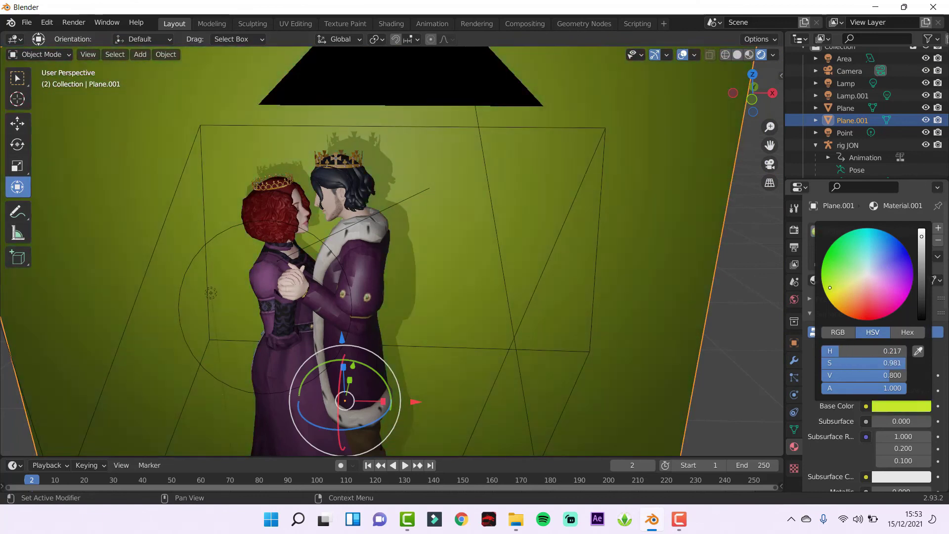
Make the backdrop pink and set output resolution to 3000 × 3000 px, framing the couple closely
click(876, 289)
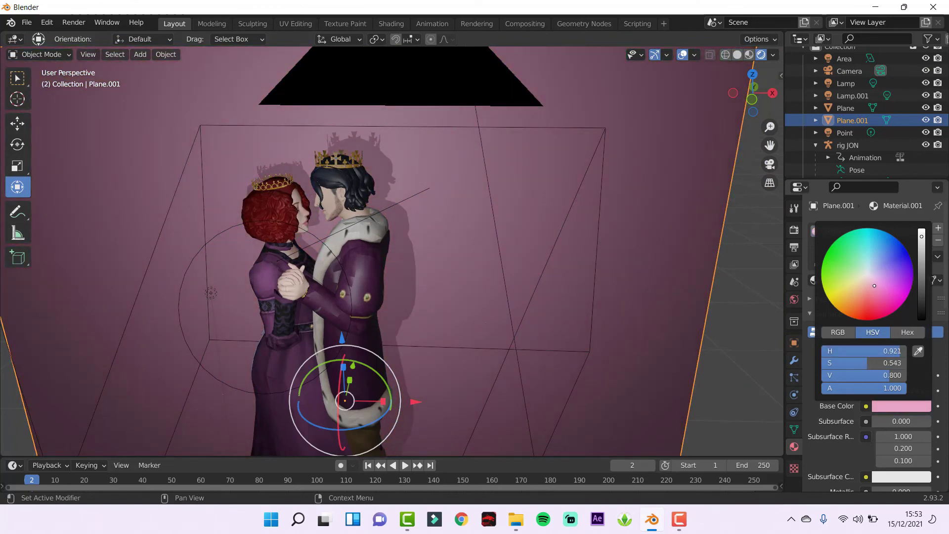
key(KP_0)
click(794, 247)
click(904, 242)
text(3000)
key(Tab)
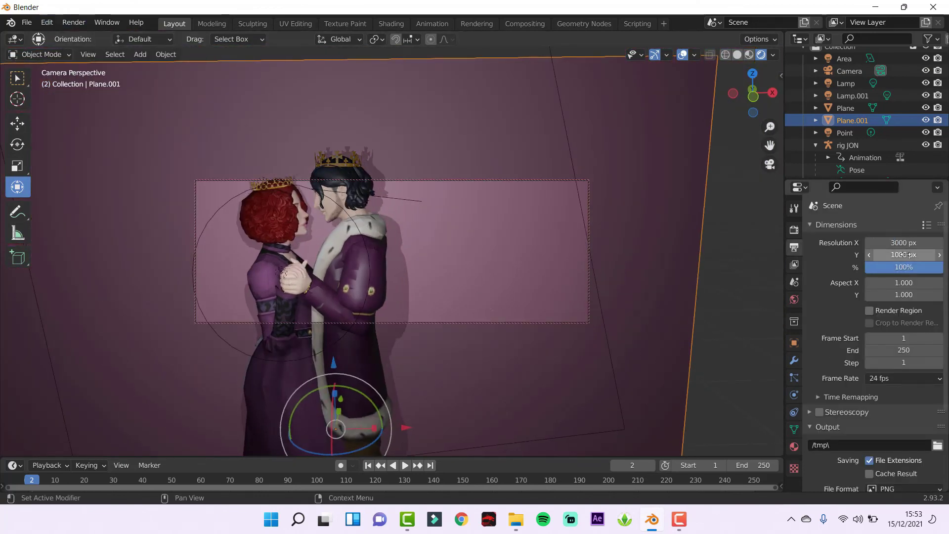
text(3000)
key(Return)
middle_drag(464, 296, 444, 362)
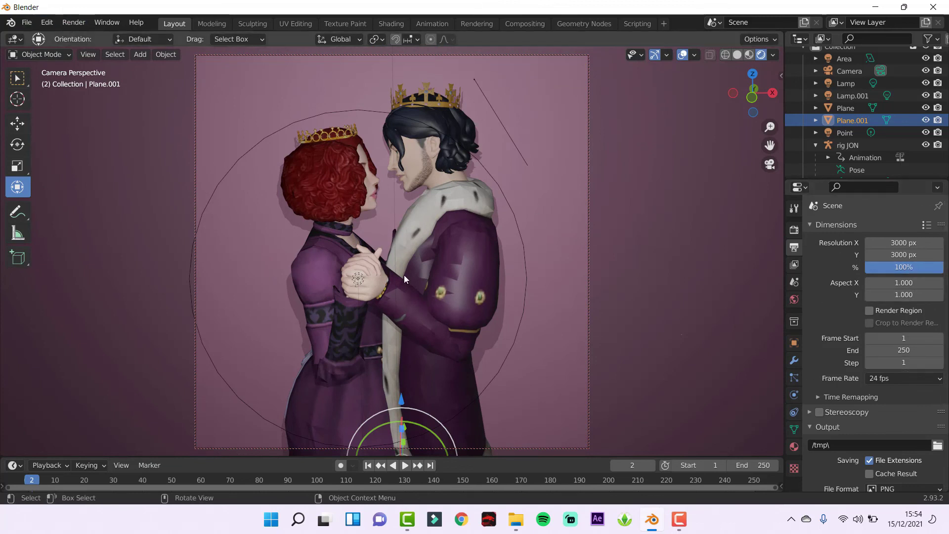
Render the image and zoom and pan the render window to inspect the pink-backdrop result
click(91, 40)
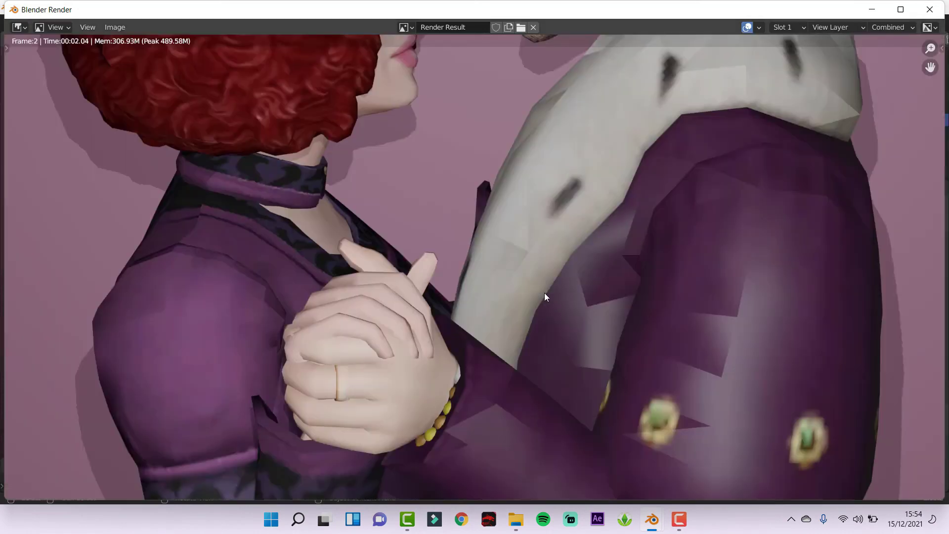
scroll(514, 267, down, 1)
scroll(500, 331, up, 3)
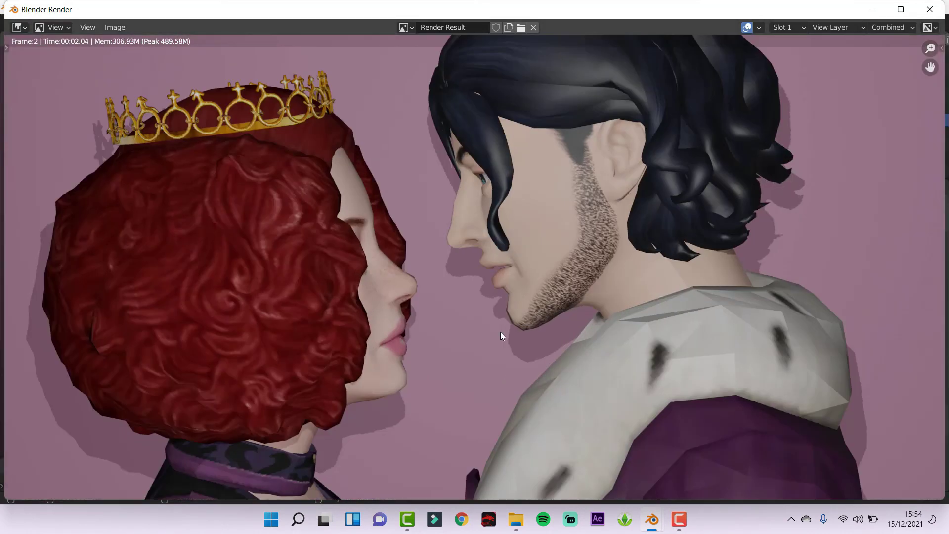
scroll(501, 335, down, 3)
scroll(501, 337, down, 5)
middle_drag(500, 354, 540, 324)
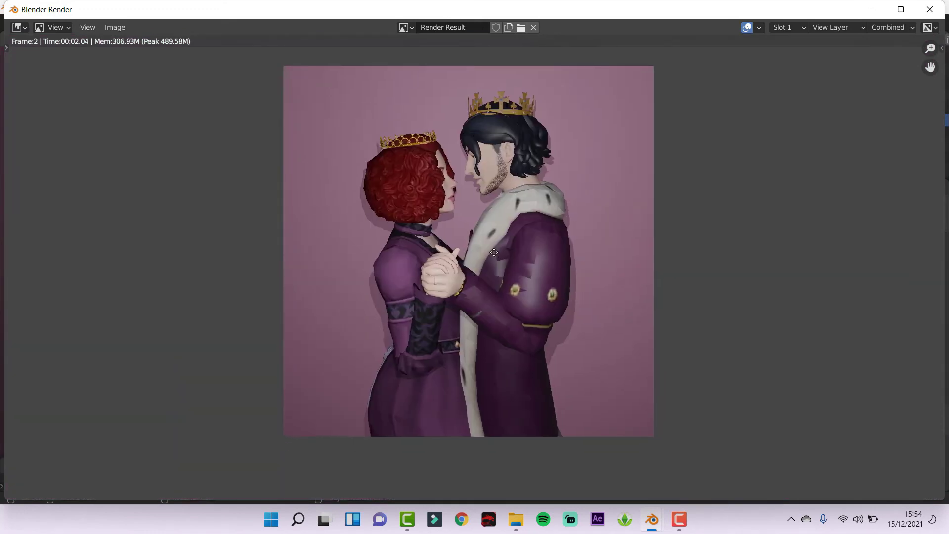
scroll(538, 316, up, 1)
scroll(539, 287, down, 1)
middle_drag(546, 290, 531, 307)
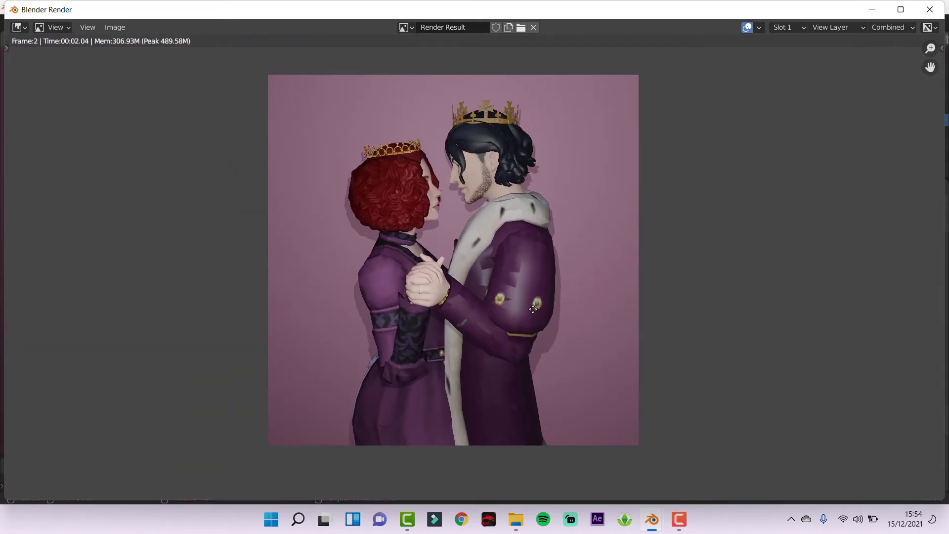
scroll(573, 316, up, 1)
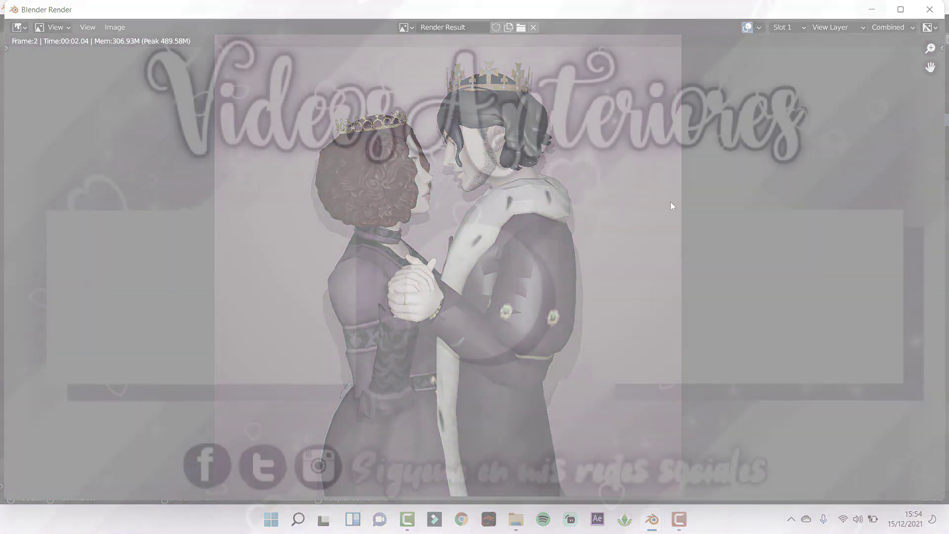